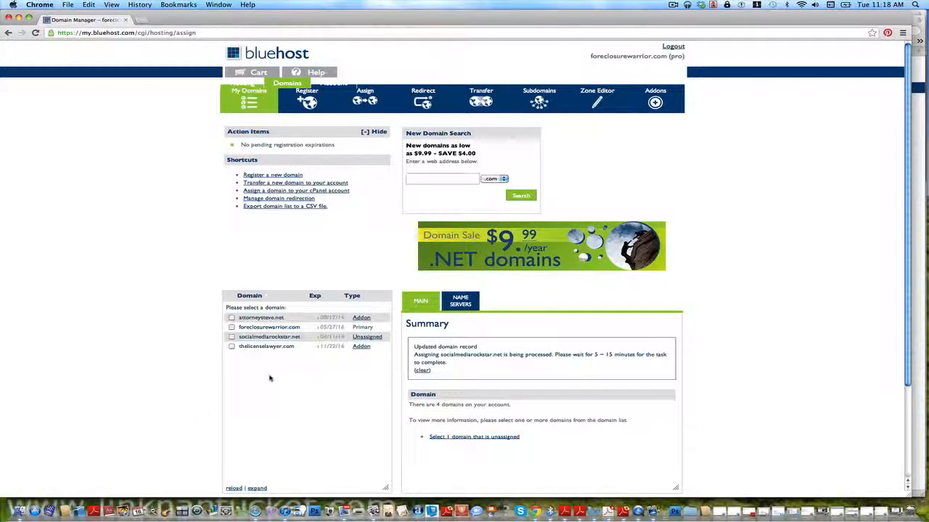
Step: View the details of the socialmediarockstar.net domain and open Simple Scripts from the hosting control panel
{"action": "left_click", "coordinate": [232, 338]}
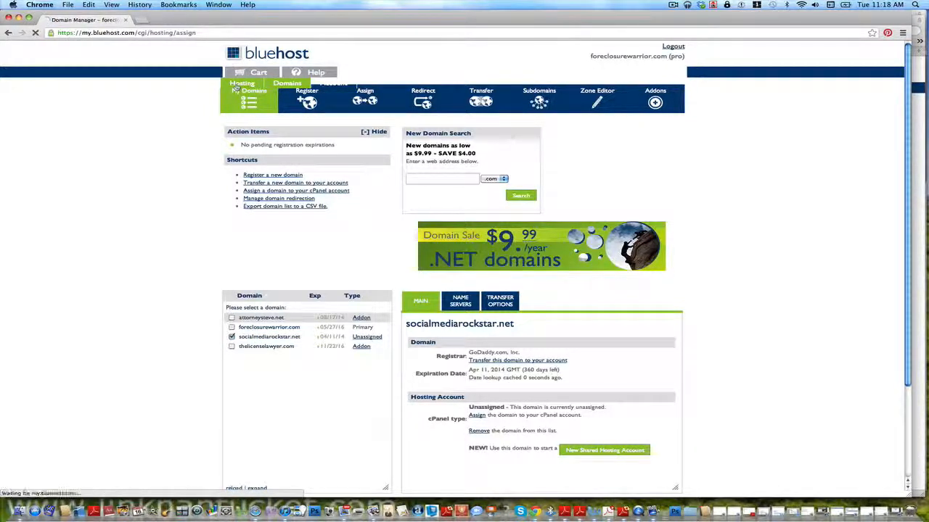
{"action": "left_click", "coordinate": [237, 88]}
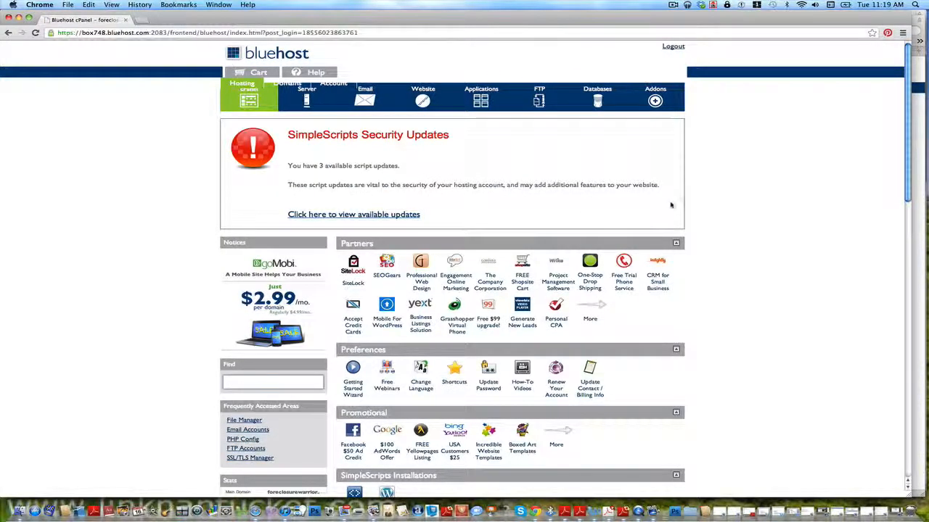
{"action": "left_click_drag", "start_coordinate": [906, 148], "coordinate": [920, 252]}
{"action": "scroll", "coordinate": [495, 249], "scroll_direction": "down", "scroll_amount": 2}
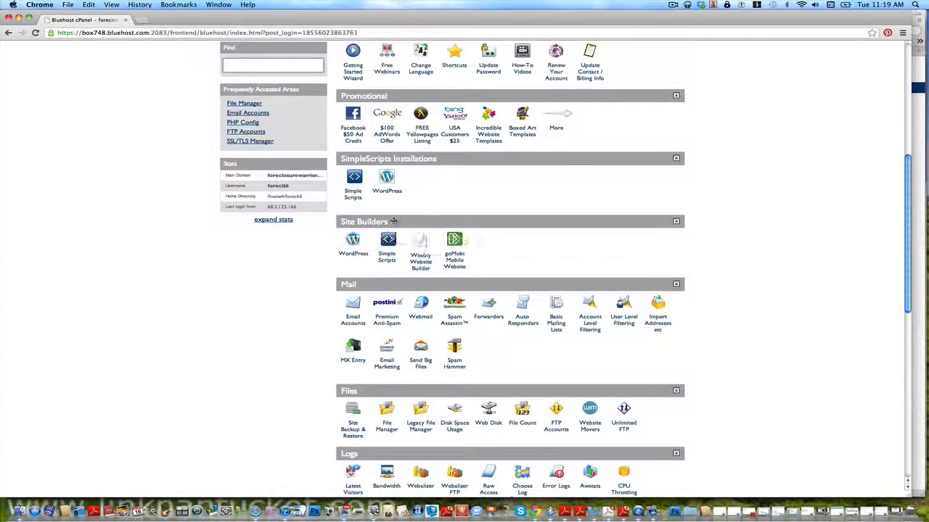
{"action": "mouse_move", "coordinate": [393, 221]}
{"action": "left_mouse_down"}
{"action": "mouse_move", "coordinate": [319, 224]}
{"action": "mouse_move", "coordinate": [410, 225]}
{"action": "left_mouse_up"}
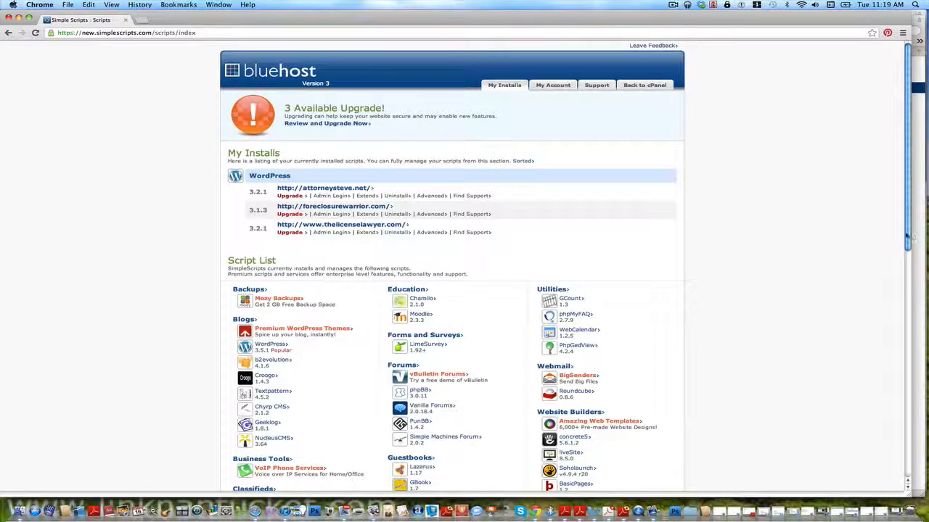
Step: Look through the script list and start a brand new WordPress installation from the Blogs category
{"action": "scroll", "coordinate": [913, 236], "scroll_direction": "down", "scroll_amount": 5}
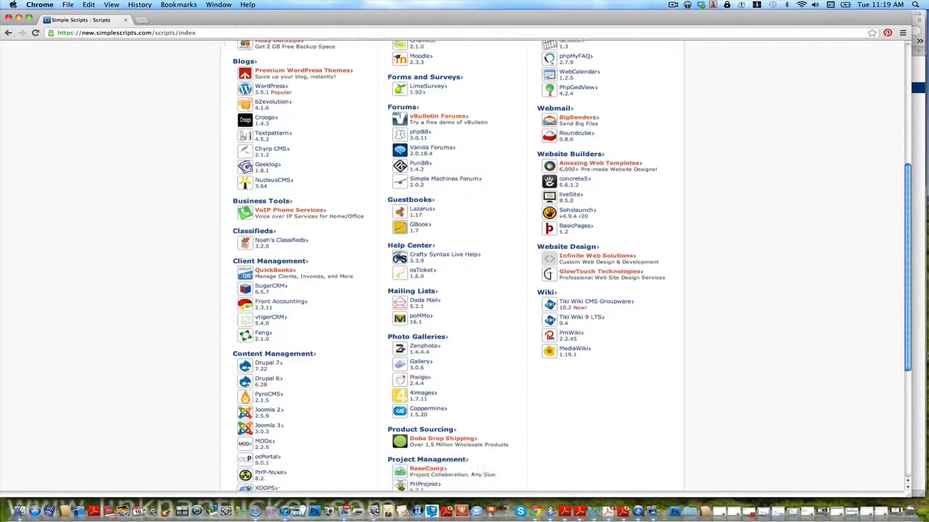
{"action": "scroll", "coordinate": [568, 264], "scroll_direction": "down", "scroll_amount": 4}
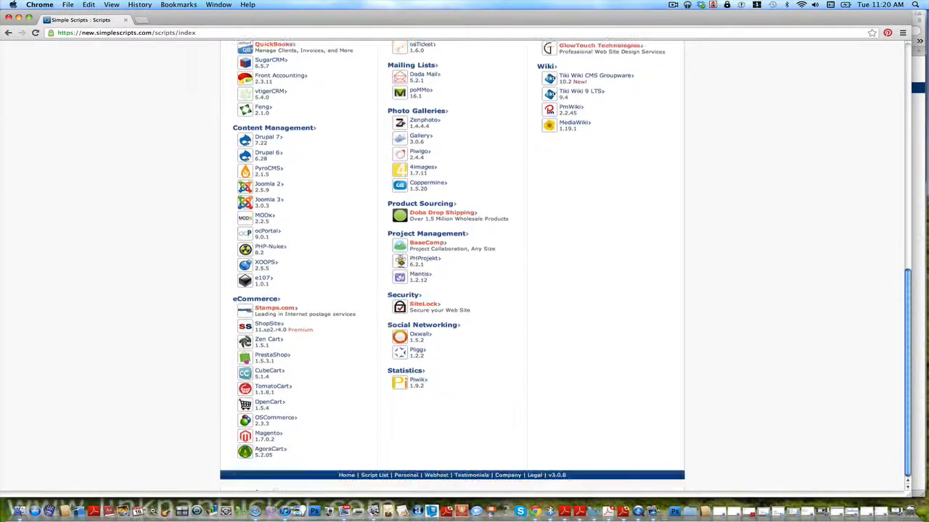
{"action": "scroll", "coordinate": [883, 344], "scroll_direction": "up", "scroll_amount": 5}
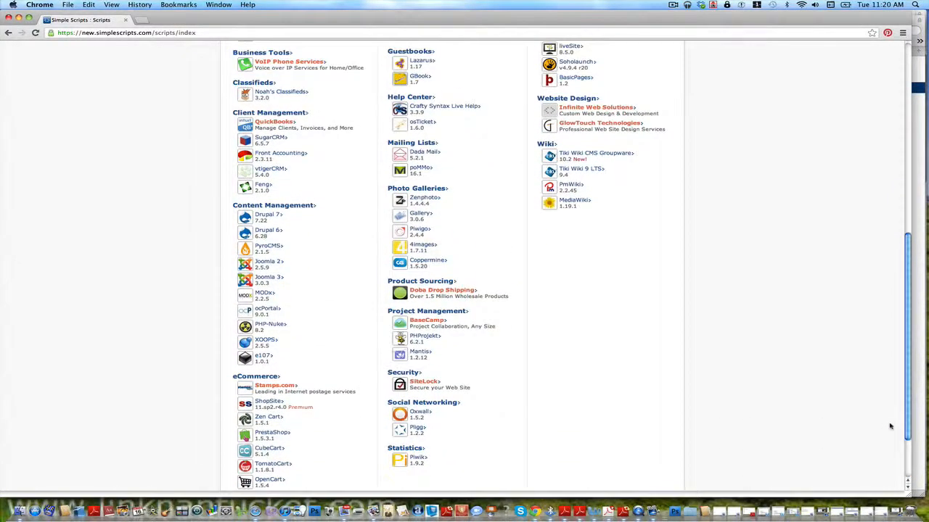
{"action": "scroll", "coordinate": [878, 290], "scroll_direction": "up", "scroll_amount": 5}
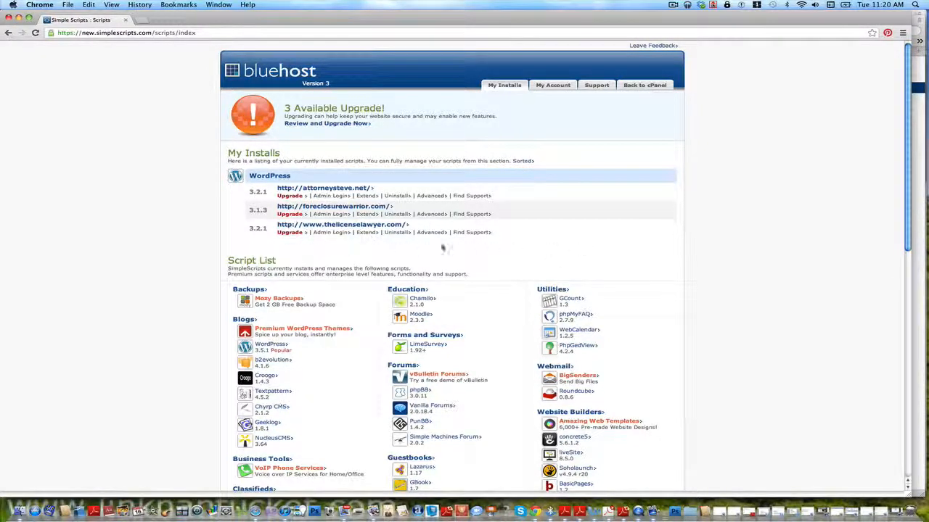
{"action": "left_click", "coordinate": [268, 347]}
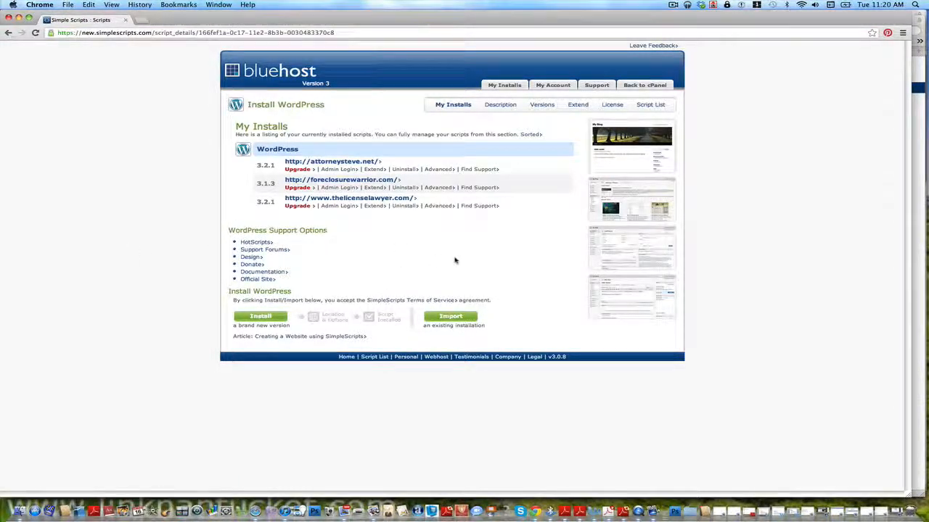
{"action": "left_click", "coordinate": [260, 318]}
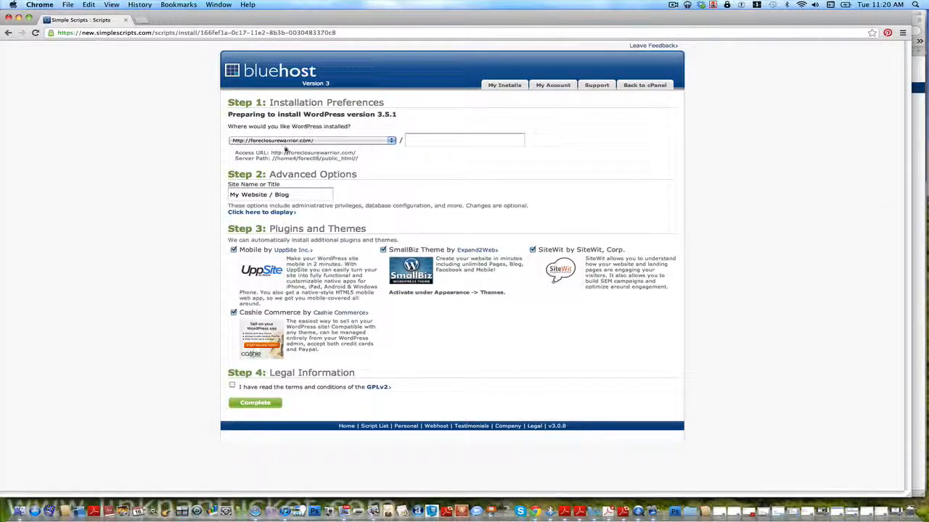
Step: Set the WordPress install directory to socialmediarockstar under foreclosurewarrior.com
{"action": "left_click", "coordinate": [425, 140]}
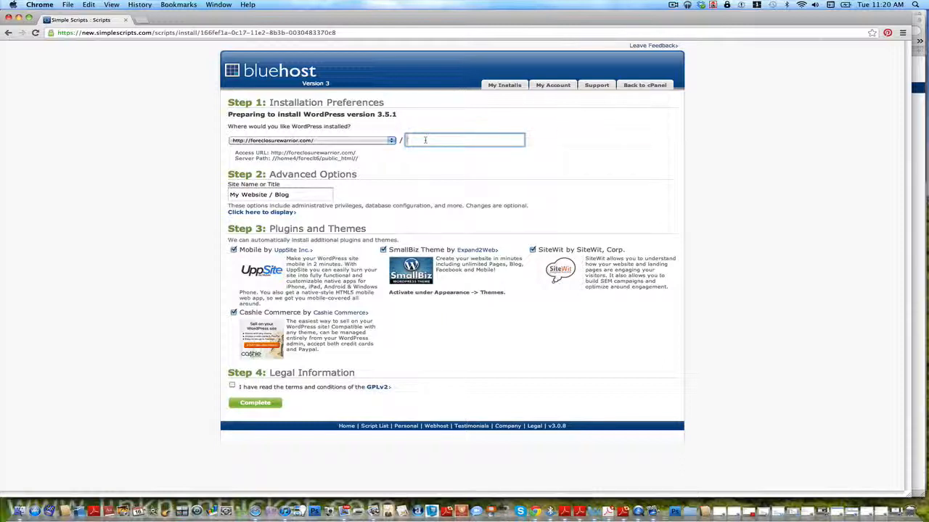
{"action": "type", "text": "socialmediarockstar"}
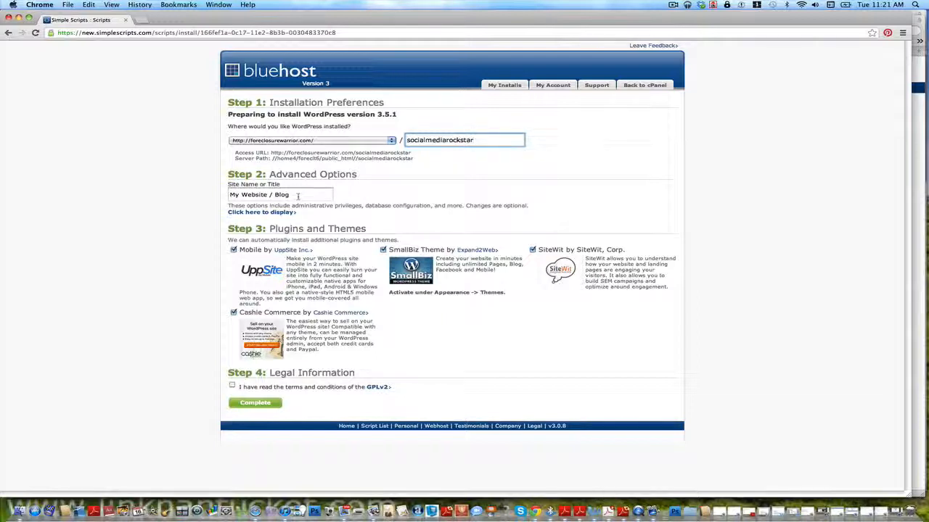
Step: Replace the default site title with "Social Media Rockstar"
{"action": "left_click_drag", "start_coordinate": [297, 196], "coordinate": [220, 193]}
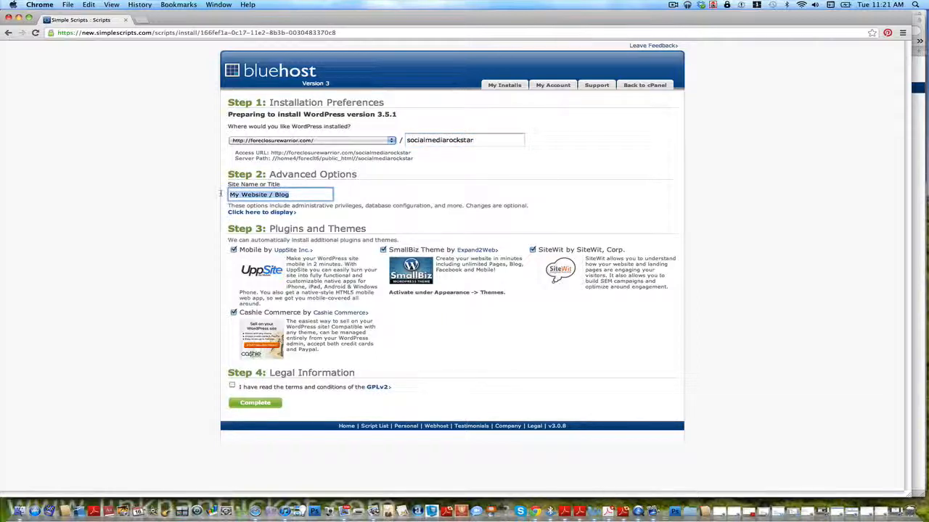
{"action": "key", "text": "BackSpace"}
{"action": "type", "text": "Social Media"}
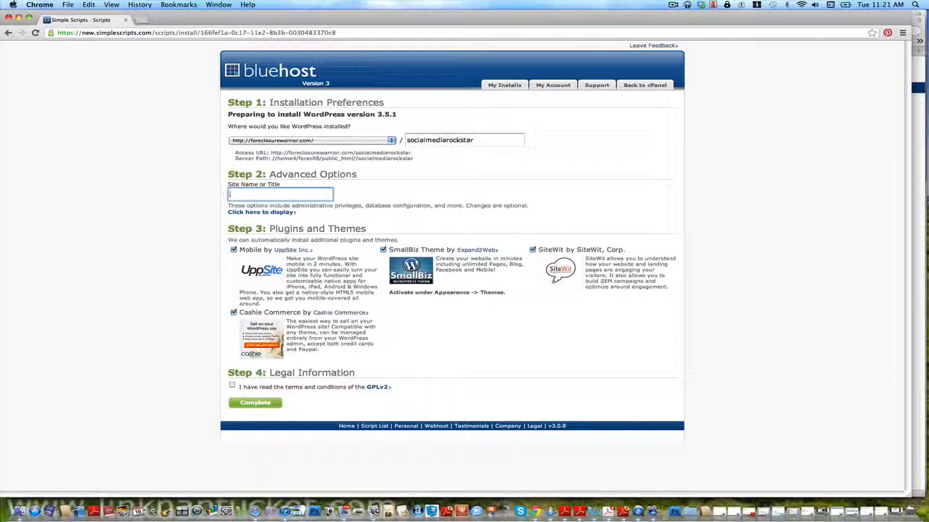
{"action": "type", "text": " Rockstar"}
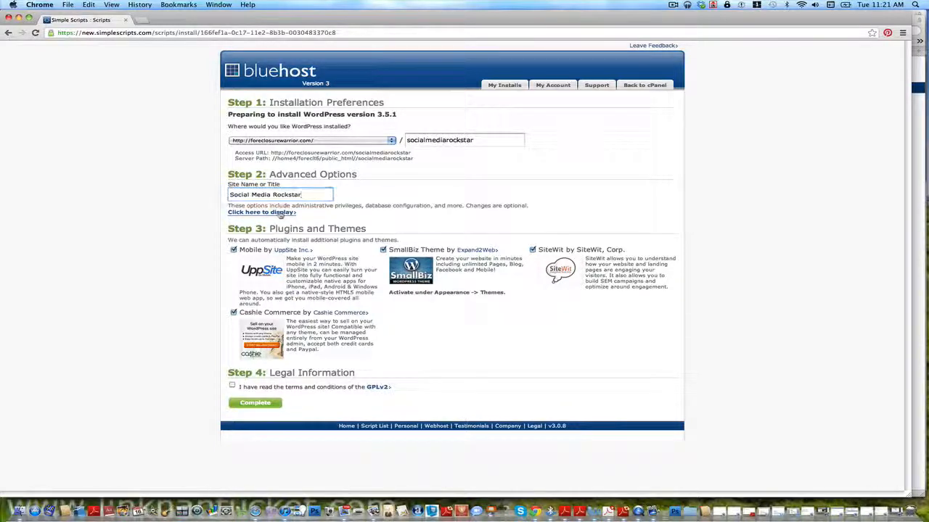
Step: Display the advanced installation options and replace the generated admin password with a chosen one
{"action": "left_click", "coordinate": [280, 213]}
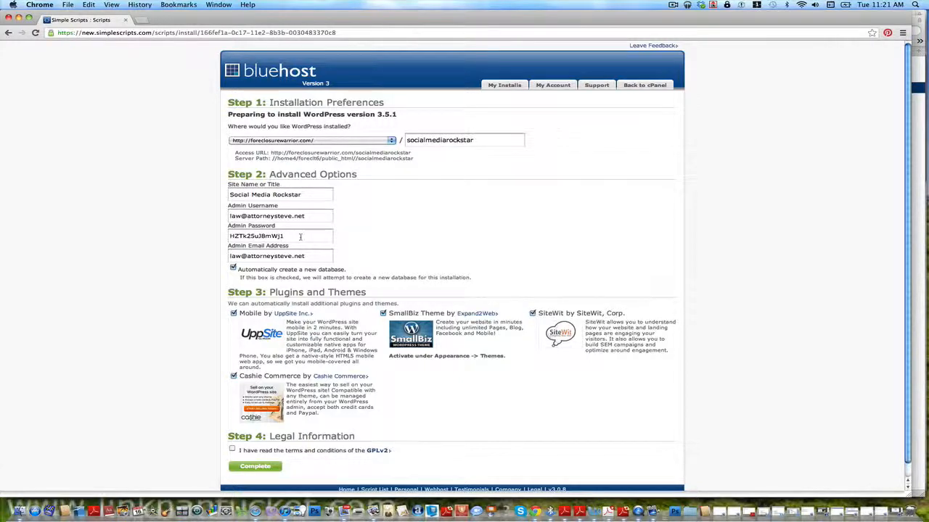
{"action": "left_click_drag", "start_coordinate": [300, 236], "coordinate": [197, 234]}
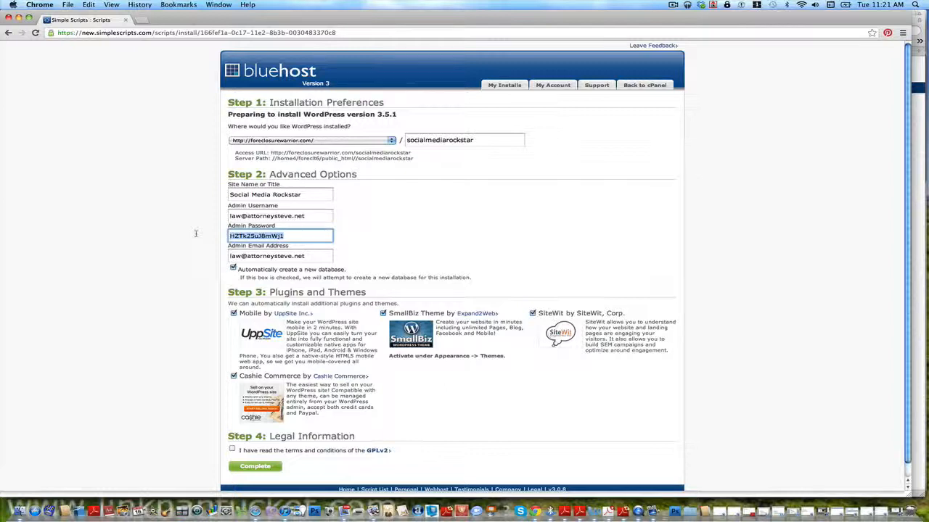
{"action": "key", "text": "BackSpace"}
{"action": "left_click", "coordinate": [321, 257]}
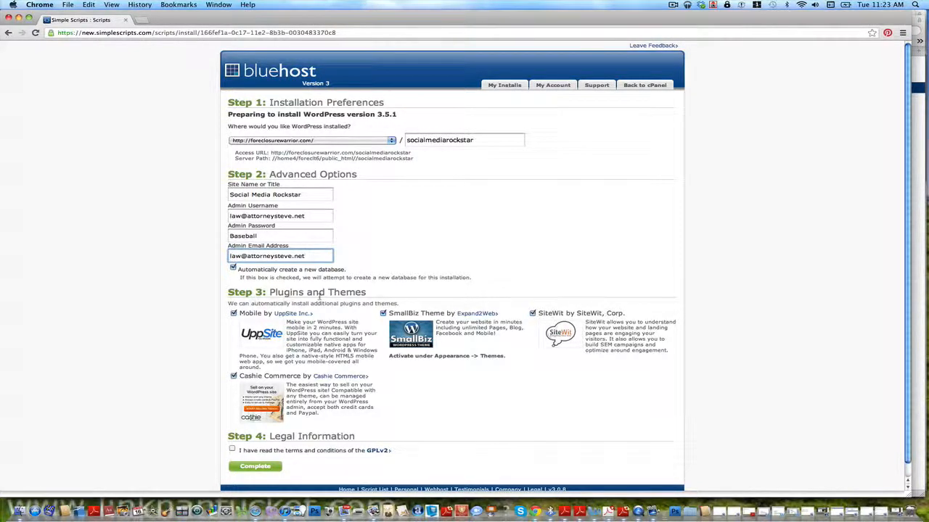
Step: Exclude the SiteWit, SmallBiz Theme, Mobile and Cashie Commerce add-ons from the installation
{"action": "left_click", "coordinate": [532, 314]}
{"action": "left_click", "coordinate": [383, 314]}
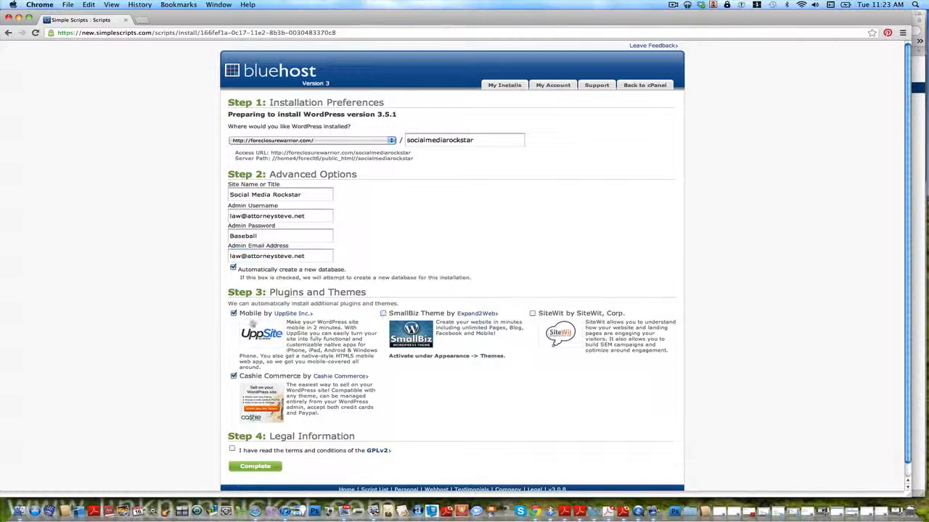
{"action": "left_click", "coordinate": [234, 313]}
{"action": "left_click", "coordinate": [234, 376]}
Step: Accept the GPLv2 terms and conditions and submit the WordPress installation
{"action": "scroll", "coordinate": [909, 359], "scroll_direction": "down", "scroll_amount": 1}
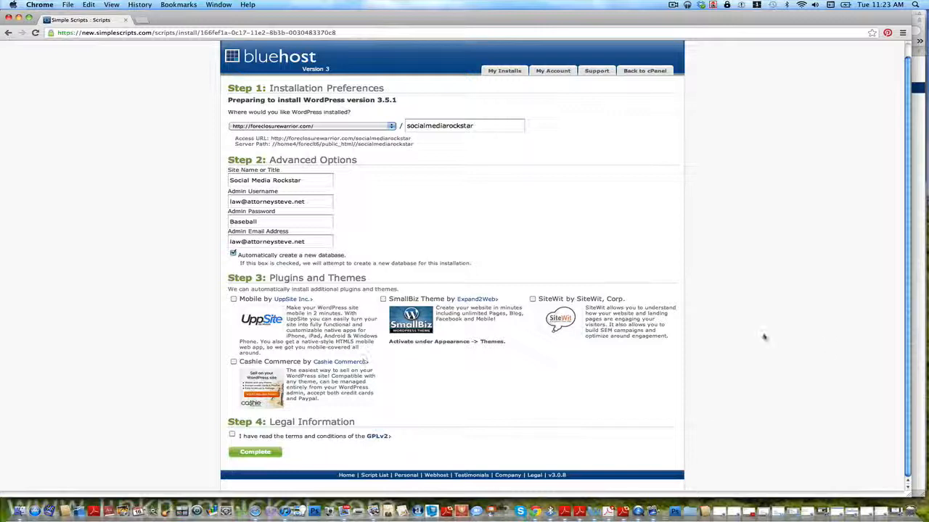
{"action": "left_click", "coordinate": [233, 435]}
{"action": "left_click", "coordinate": [256, 452]}
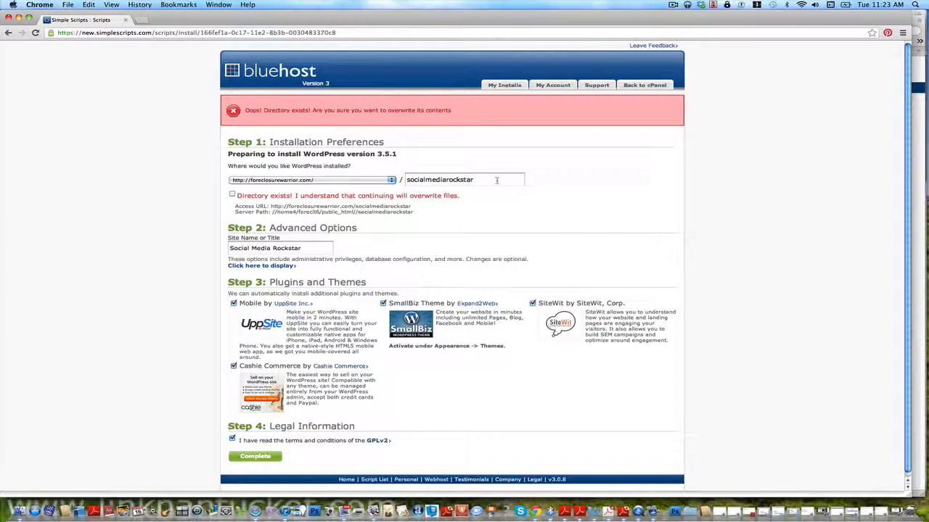
Step: Agree to overwrite the existing directory's files and deselect all four optional plugins and themes
{"action": "left_click", "coordinate": [231, 195]}
{"action": "left_click", "coordinate": [532, 305]}
{"action": "left_click", "coordinate": [383, 304]}
{"action": "left_click", "coordinate": [234, 304]}
{"action": "left_click", "coordinate": [234, 366]}
Step: Display the advanced options to check the admin details and submit the WordPress installation again
{"action": "left_click", "coordinate": [288, 266]}
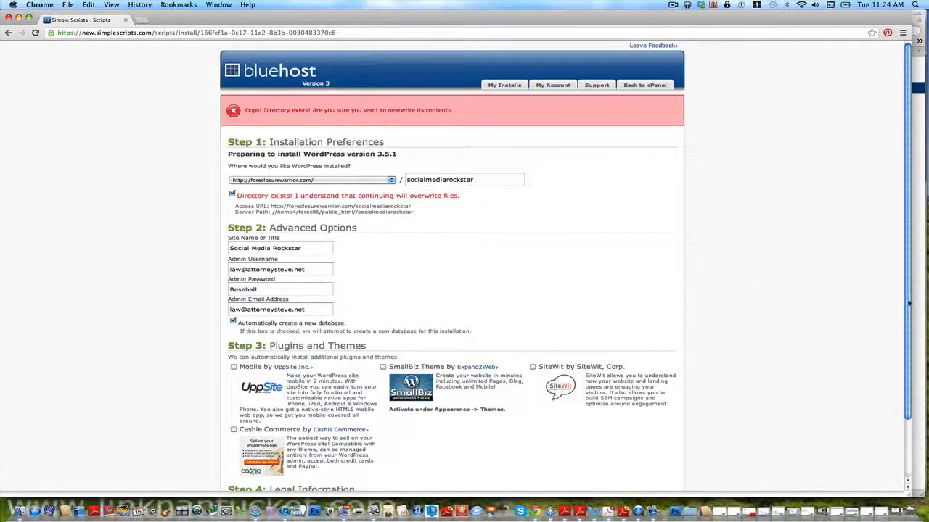
{"action": "scroll", "coordinate": [919, 368], "scroll_direction": "down", "scroll_amount": 2}
{"action": "scroll", "coordinate": [918, 368], "scroll_direction": "down", "scroll_amount": 1}
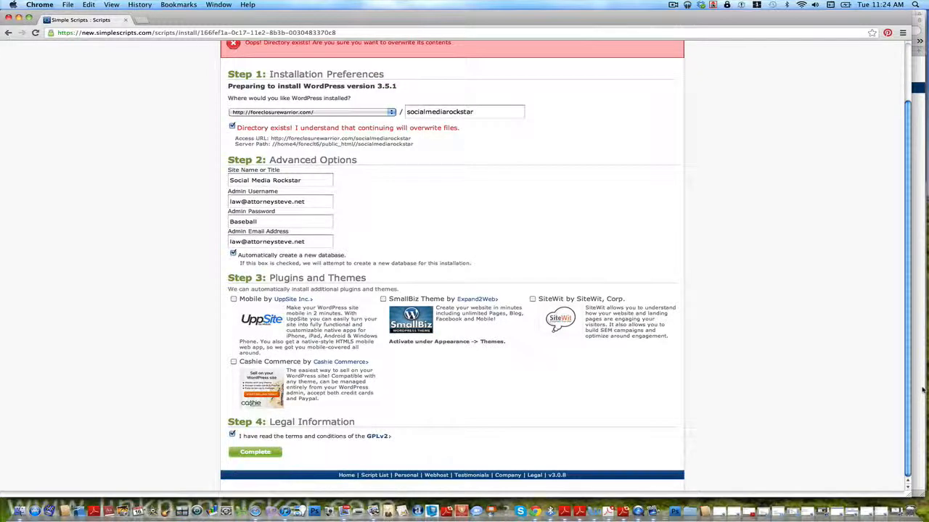
{"action": "left_click", "coordinate": [250, 453]}
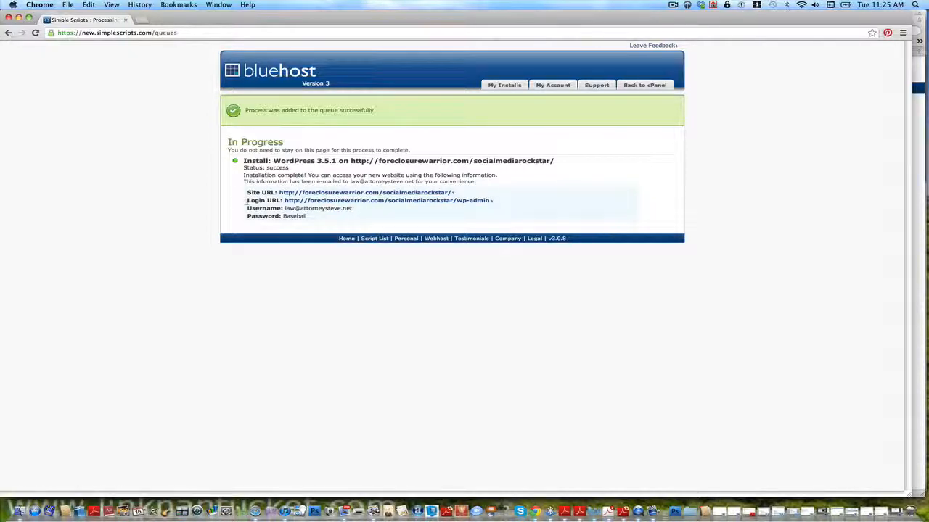
Step: Open the new site's wp-admin login page from the installation summary
{"action": "left_click_drag", "start_coordinate": [247, 201], "coordinate": [279, 200]}
{"action": "left_click", "coordinate": [288, 257]}
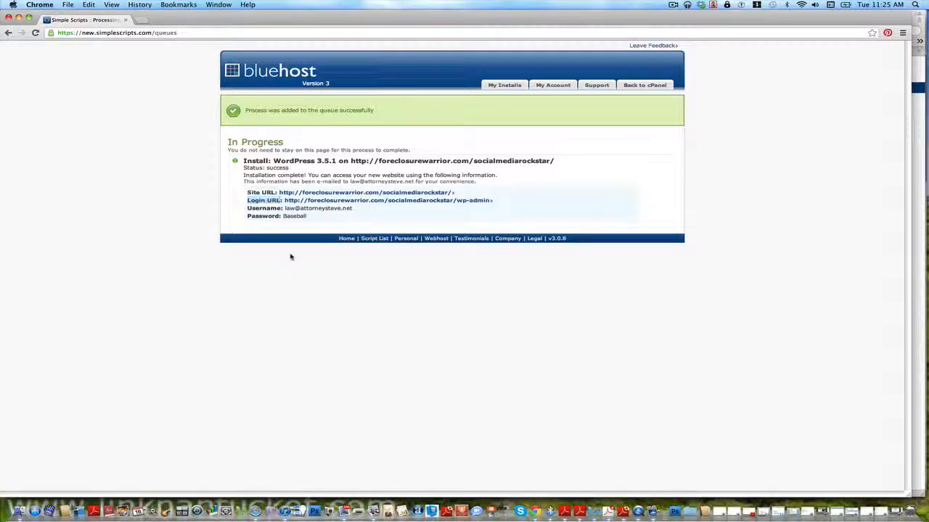
{"action": "left_click", "coordinate": [460, 201]}
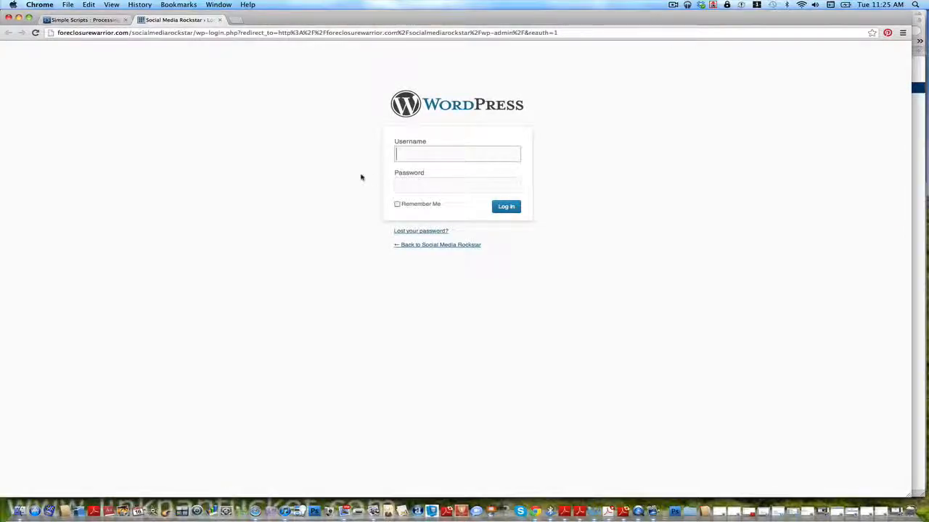
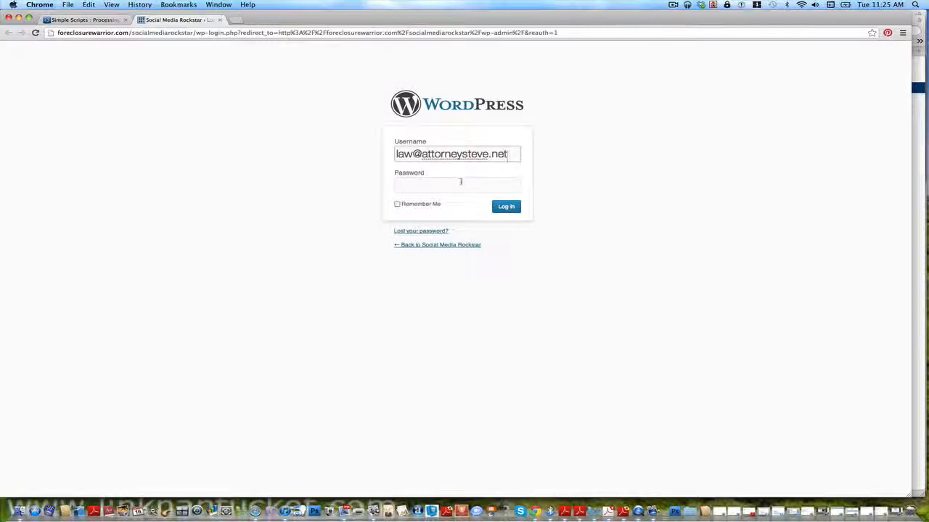
Step: Log in to WordPress with the admin username and password, with Remember Me enabled
{"action": "left_click", "coordinate": [459, 183]}
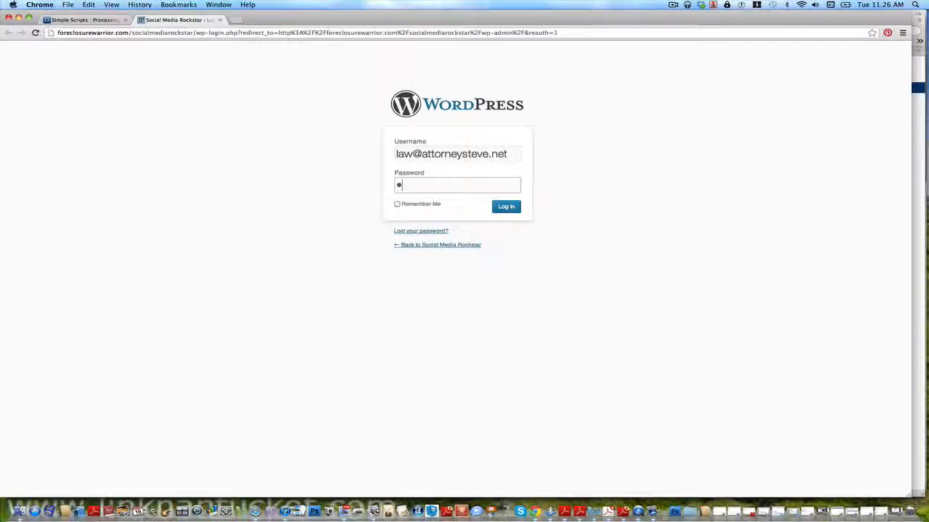
{"action": "type", "text": "••••••"}
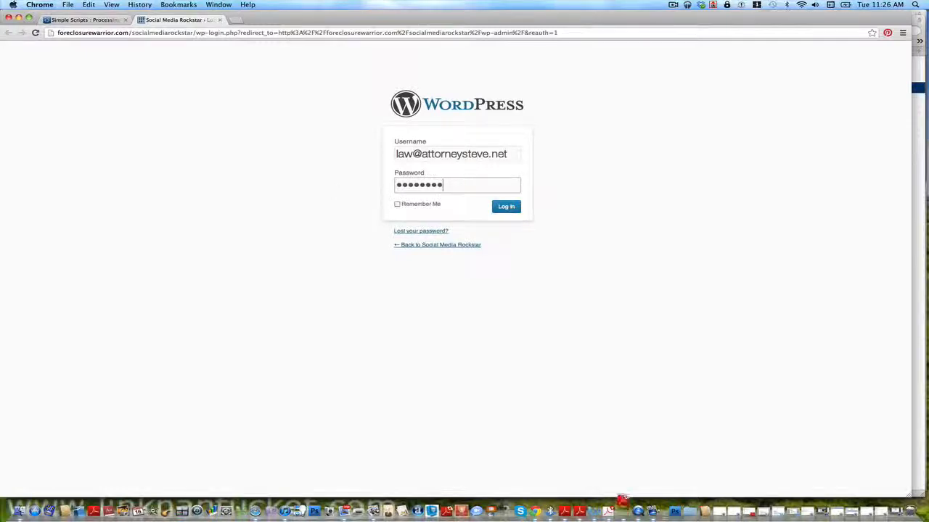
{"action": "left_click", "coordinate": [398, 205]}
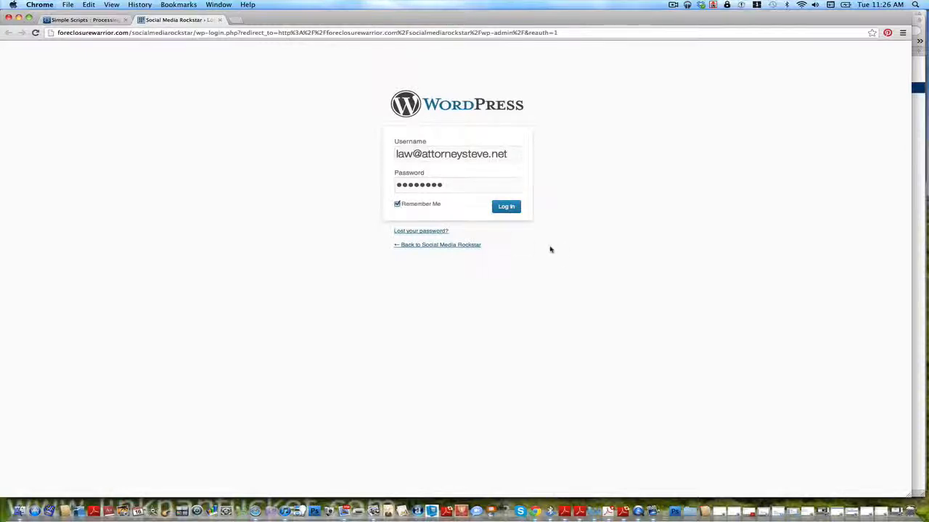
{"action": "left_click", "coordinate": [506, 207]}
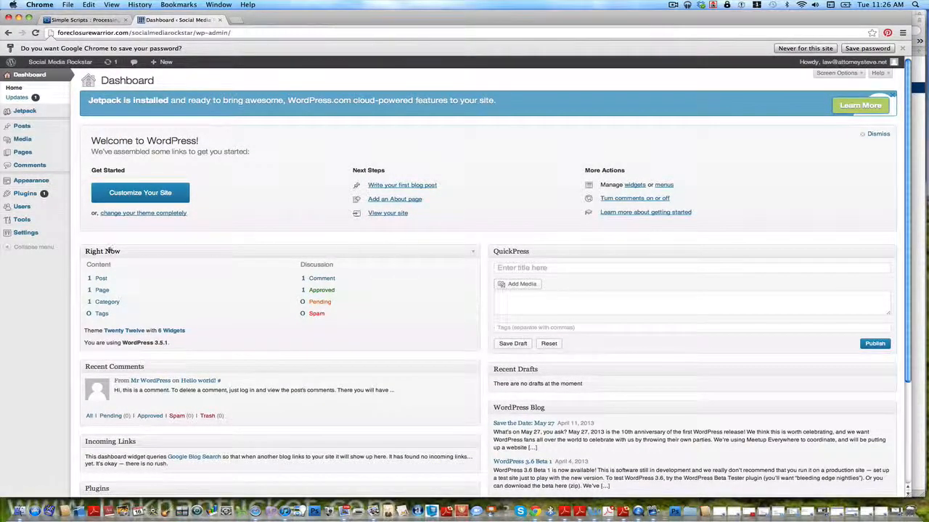
Step: Open the profile page of the current WordPress user
{"action": "mouse_move", "coordinate": [26, 232]}
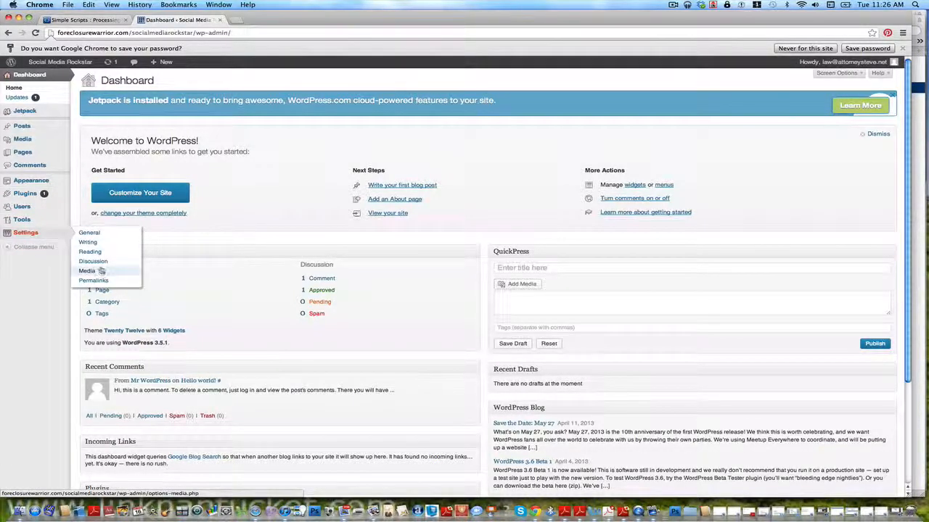
{"action": "mouse_move", "coordinate": [53, 207]}
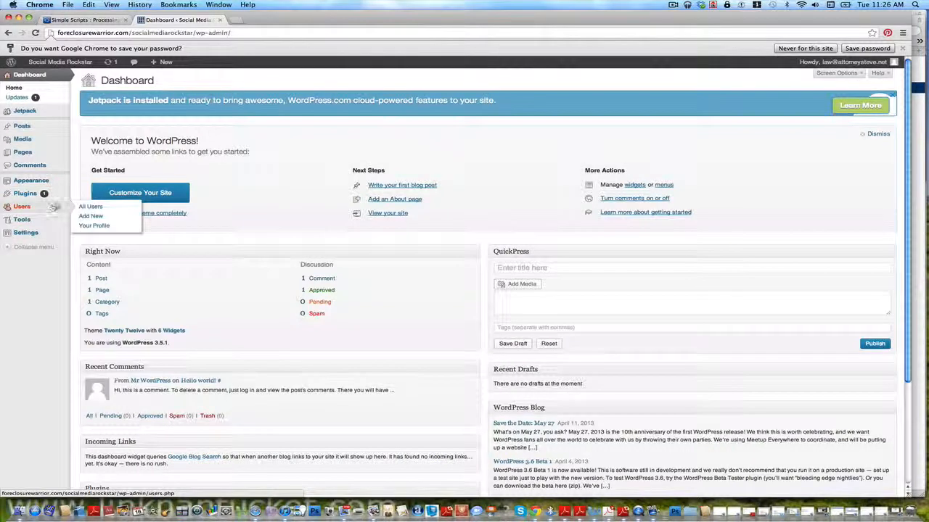
{"action": "left_click", "coordinate": [100, 226]}
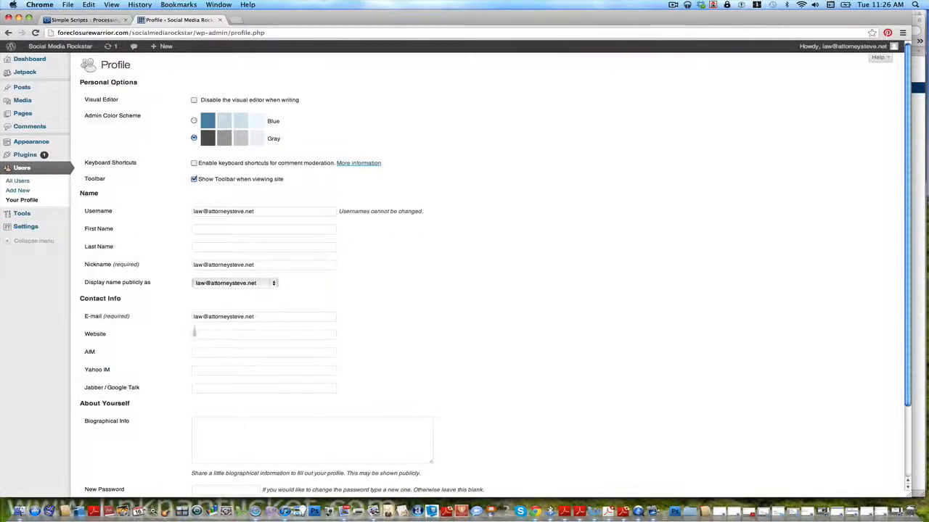
{"action": "left_click", "coordinate": [206, 336]}
{"action": "type", "text": "http"}
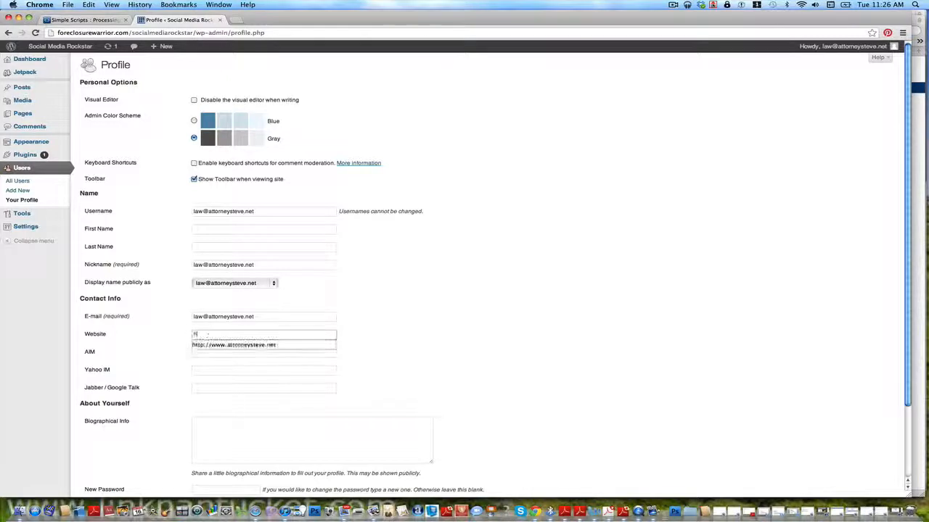
{"action": "key", "text": "BackSpace"}
{"action": "key", "text": "BackSpace"}
{"action": "type", "text": "tp://"}
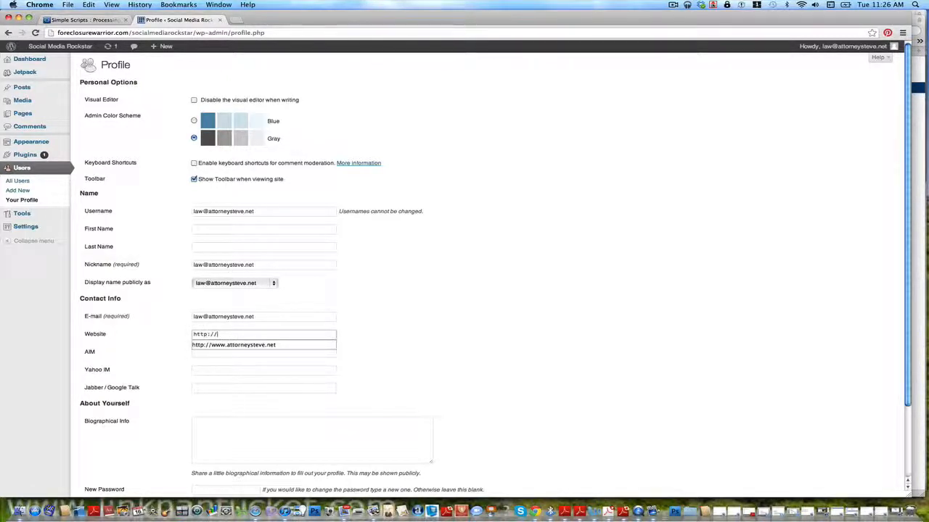
{"action": "key", "text": "Down"}
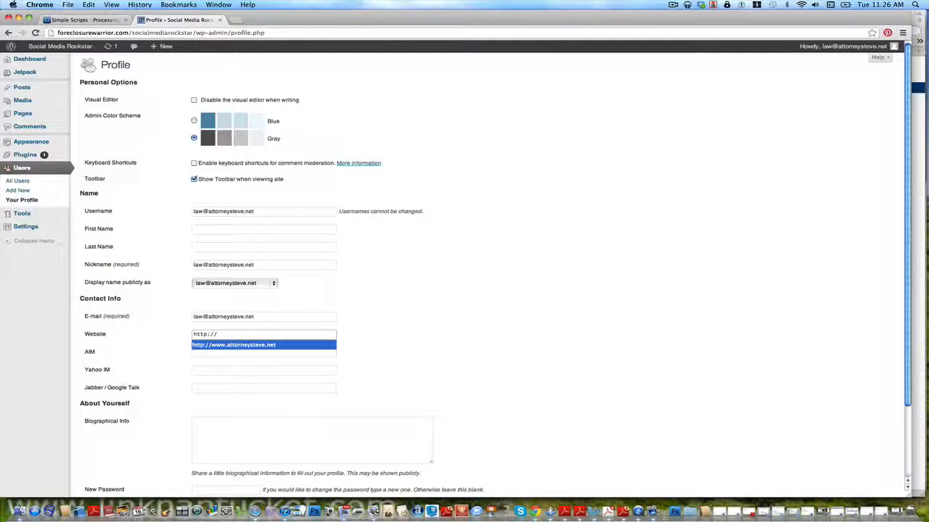
{"action": "key", "text": "Return"}
{"action": "left_click_drag", "start_coordinate": [311, 333], "coordinate": [230, 334]}
{"action": "left_click", "coordinate": [297, 334]}
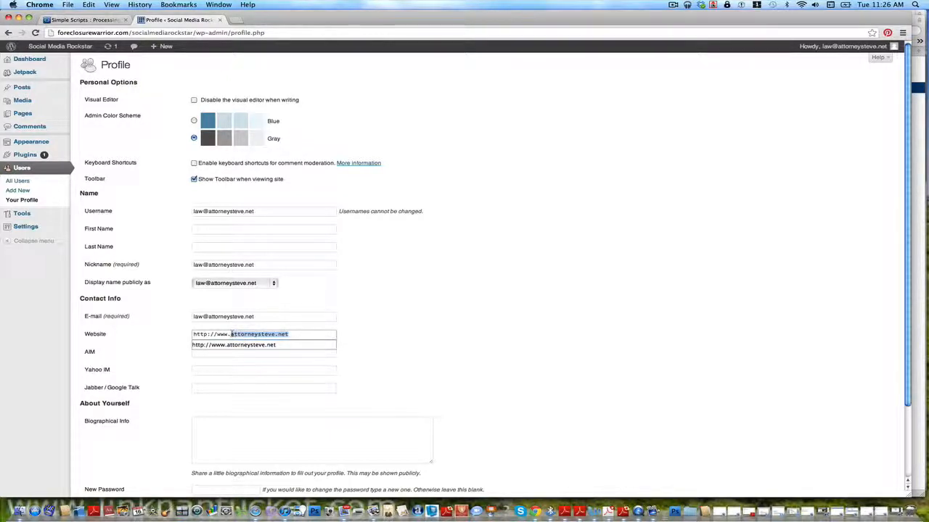
{"action": "type", "text": "socialm"}
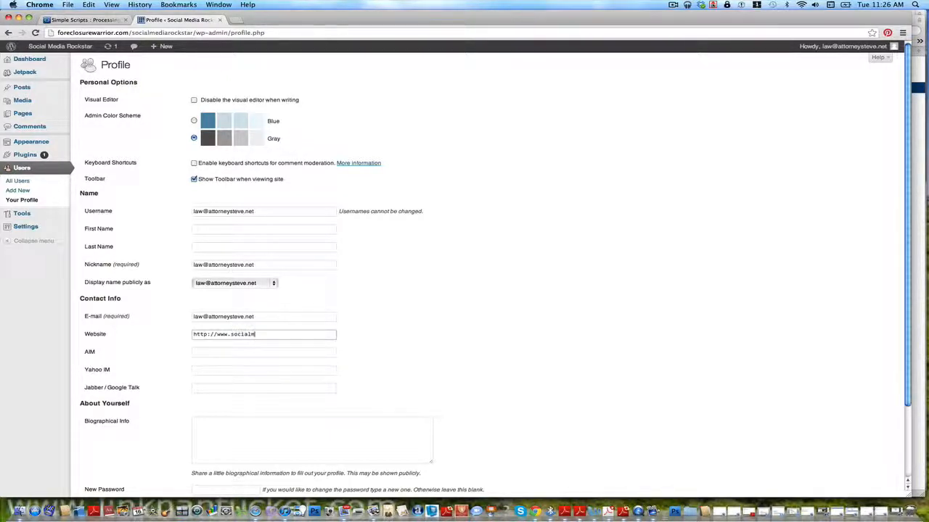
{"action": "type", "text": "ediarockstar.net"}
{"action": "left_click", "coordinate": [257, 364]}
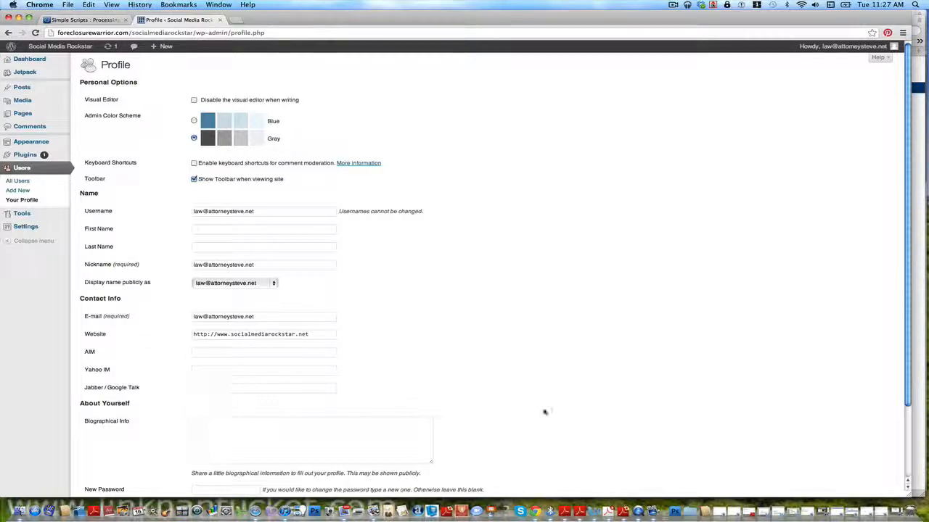
Step: Enter the biographical info "I am a social media rockstar that helps businesses launch on the internet and to master your domain."
{"action": "scroll", "coordinate": [909, 339], "scroll_direction": "down", "scroll_amount": 3}
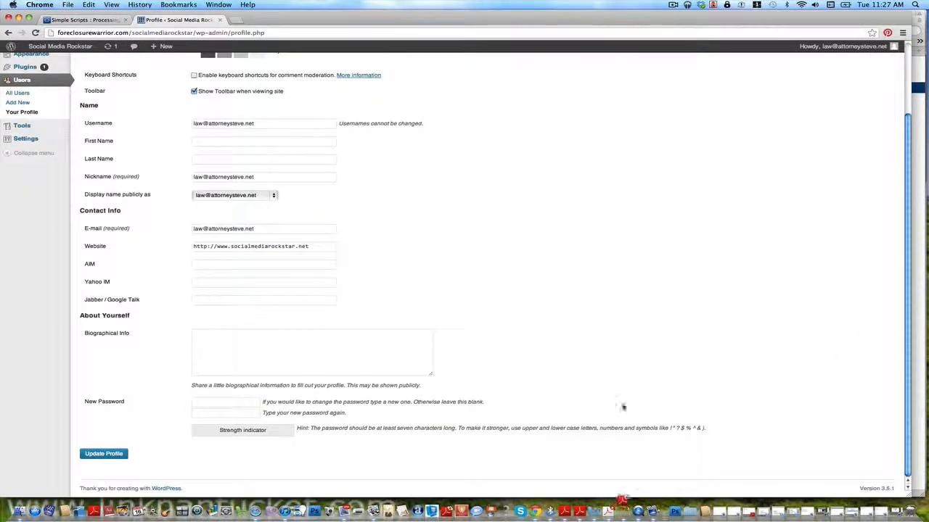
{"action": "left_click", "coordinate": [206, 341]}
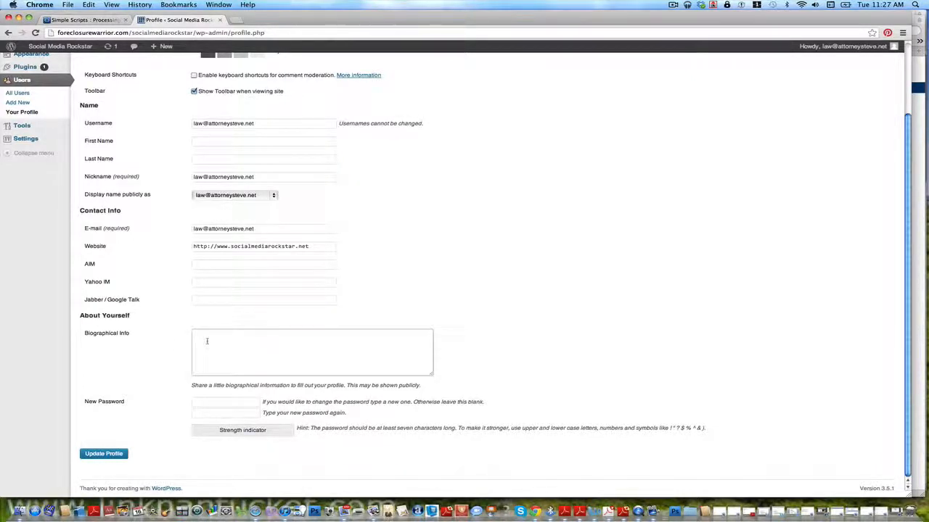
{"action": "type", "text": "I am a social media rockstar that helps businesses launch, i"}
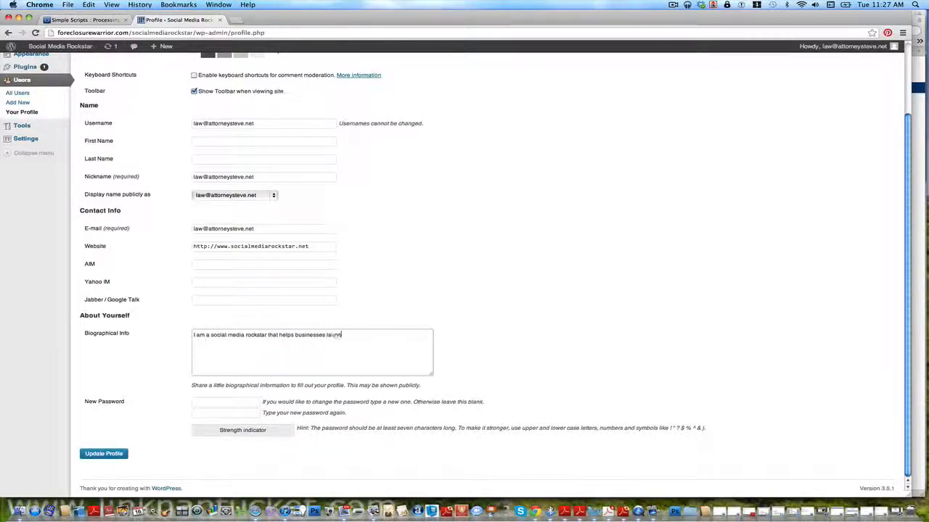
{"action": "type", "text": "d"}
{"action": "key", "text": "BackSpace"}
{"action": "type", "text": "on the internet and to master your"}
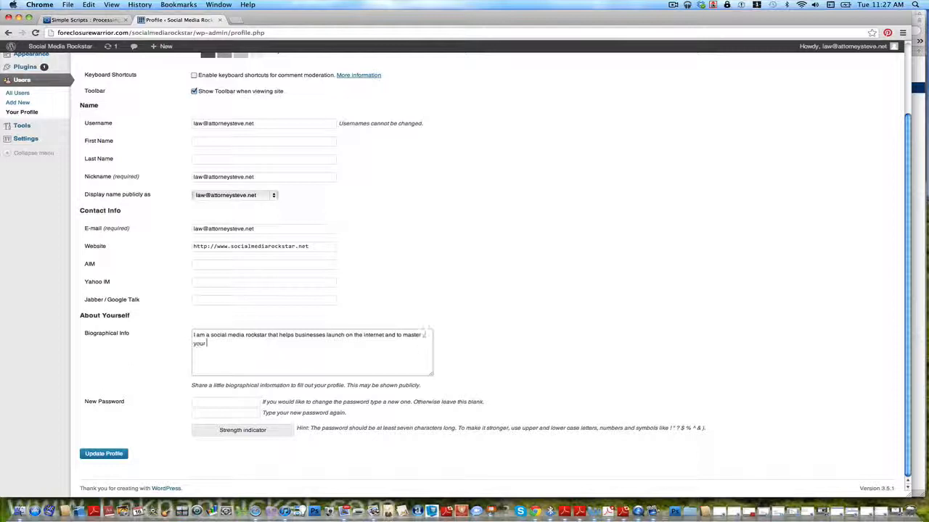
{"action": "type", "text": " domain. I am also a real estate "}
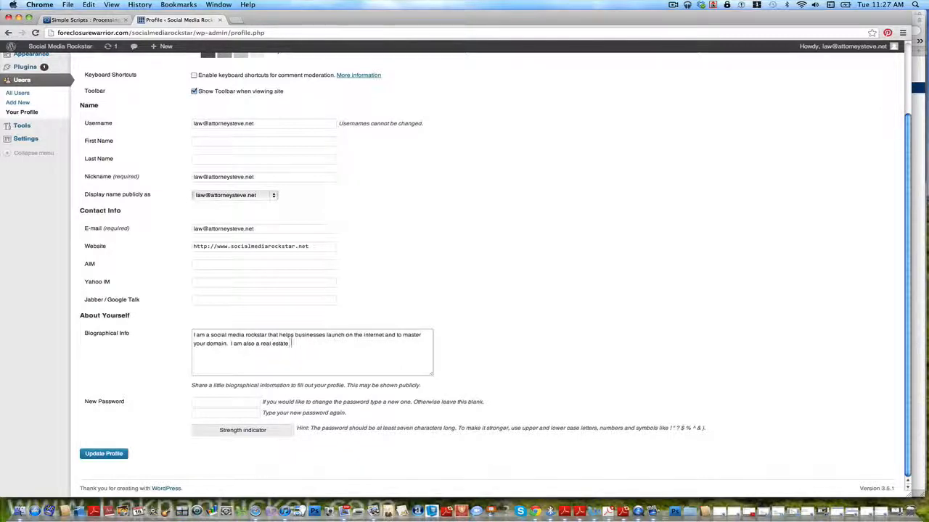
{"action": "type", "text": "andand social media m"}
{"action": "type", "text": "awywer"}
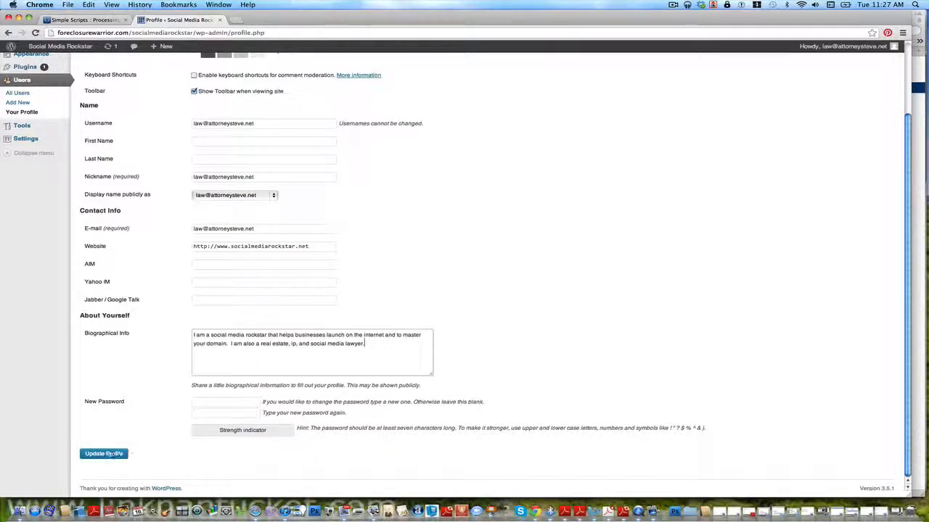
Step: Add "I am also a real estate, ip, and social media lawyer." to the biographical info and update the profile
{"action": "left_click", "coordinate": [112, 454]}
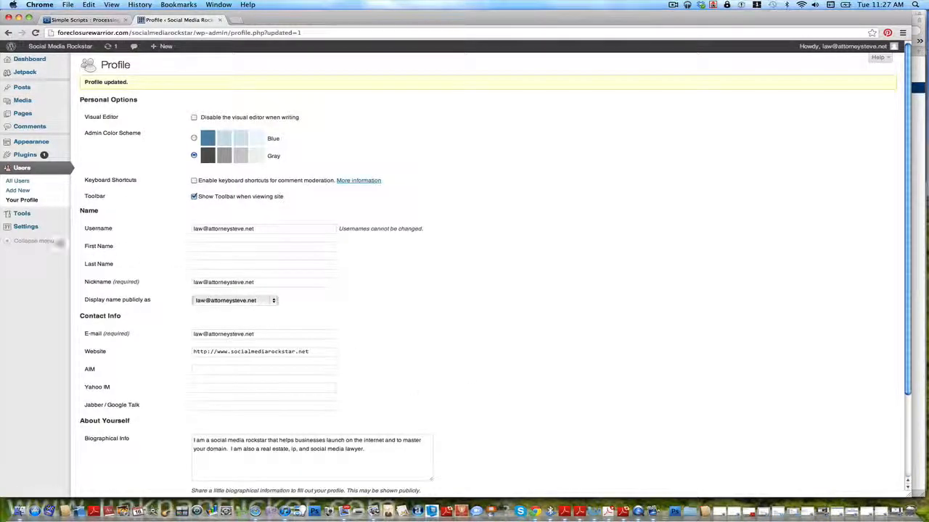
Step: Open the site's general settings and change the tagline to "Master Your Domain"
{"action": "mouse_move", "coordinate": [58, 231]}
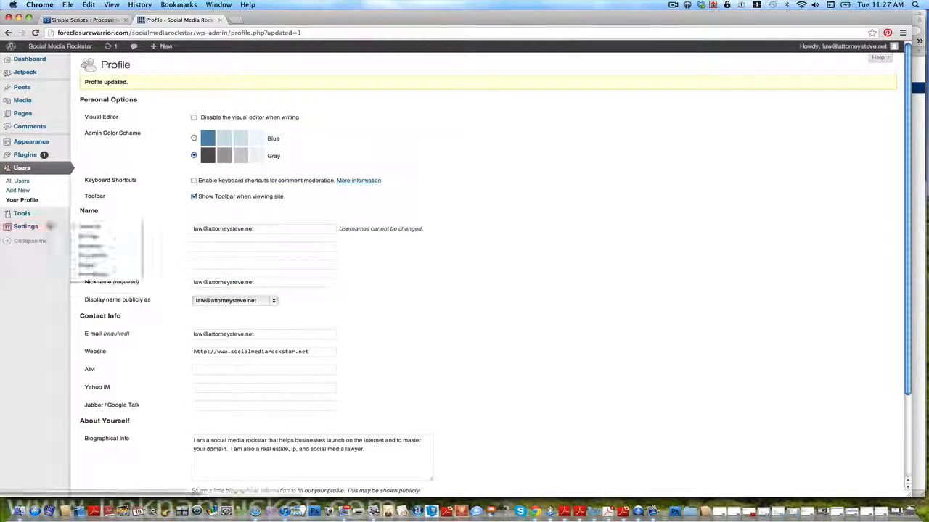
{"action": "left_click", "coordinate": [90, 227]}
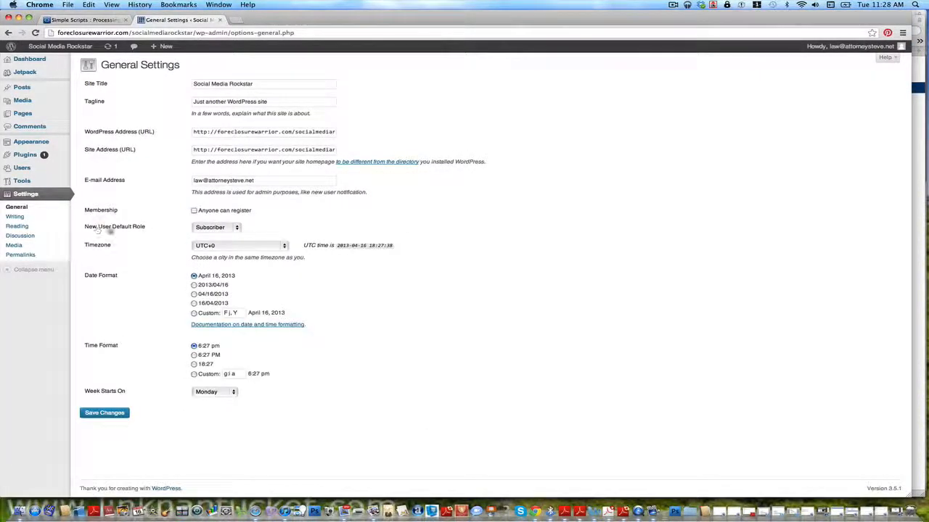
{"action": "triple_click", "coordinate": [275, 100]}
{"action": "type", "text": "Mast"}
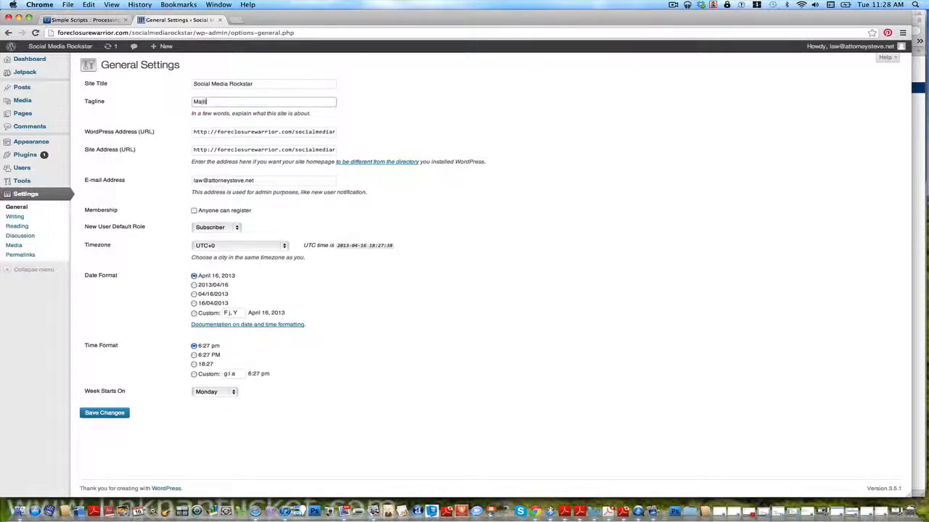
{"action": "type", "text": "er Your Domain"}
{"action": "left_click", "coordinate": [295, 132]}
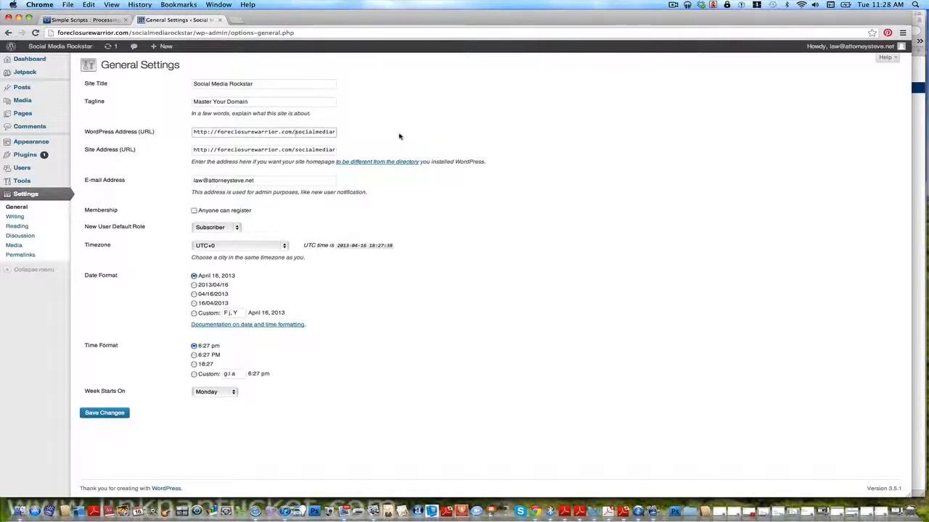
{"action": "key", "text": "BackSpace"}
{"action": "key", "text": "BackSpace"}
{"action": "key", "text": "BackSpace"}
{"action": "key", "text": "BackSpace"}
{"action": "key", "text": "BackSpace"}
{"action": "key", "text": "BackSpace"}
{"action": "key", "text": "BackSpace"}
{"action": "key", "text": "BackSpace"}
{"action": "key", "text": "BackSpace"}
{"action": "key", "text": "BackSpace"}
{"action": "key", "text": "BackSpace"}
{"action": "key", "text": "BackSpace"}
{"action": "key", "text": "BackSpace"}
{"action": "key", "text": "BackSpace"}
{"action": "key", "text": "BackSpace"}
{"action": "key", "text": "BackSpace"}
{"action": "key", "text": "BackSpace"}
{"action": "key", "text": "BackSpace"}
{"action": "key", "text": "BackSpace"}
{"action": "key", "text": "BackSpace"}
{"action": "key", "text": "BackSpace"}
{"action": "key", "text": "BackSpace"}
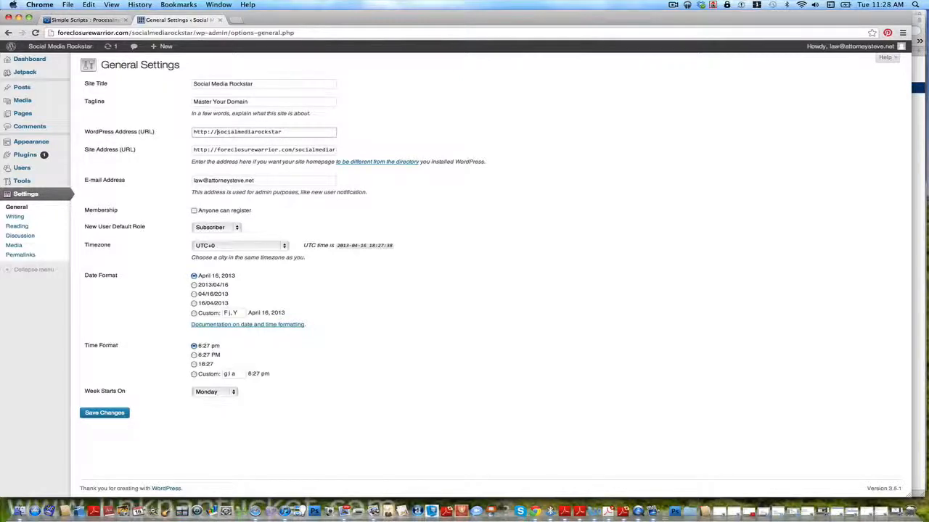
{"action": "type", "text": "www."}
{"action": "type", "text": ".net"}
{"action": "left_click_drag", "start_coordinate": [316, 134], "coordinate": [191, 128]}
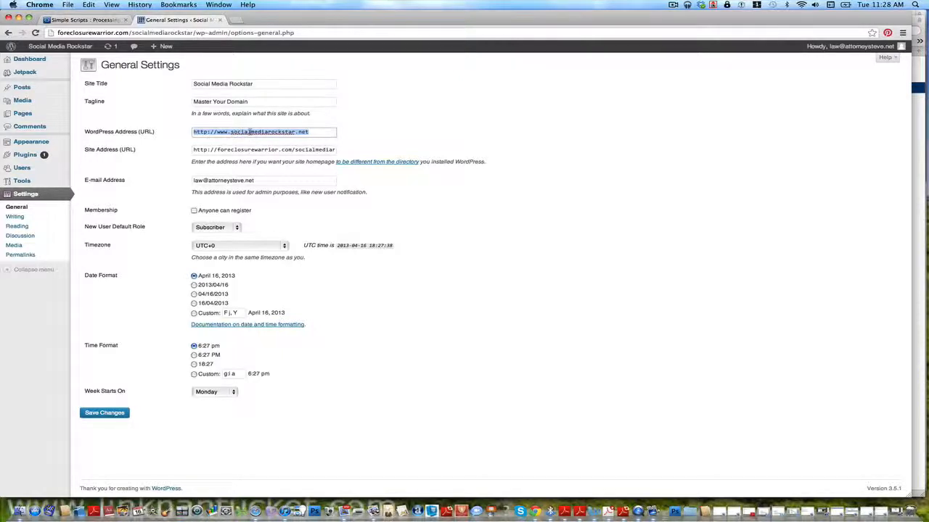
{"action": "left_click_drag", "start_coordinate": [313, 132], "coordinate": [153, 129]}
{"action": "key", "text": "super+c"}
{"action": "left_click_drag", "start_coordinate": [193, 149], "coordinate": [433, 160]}
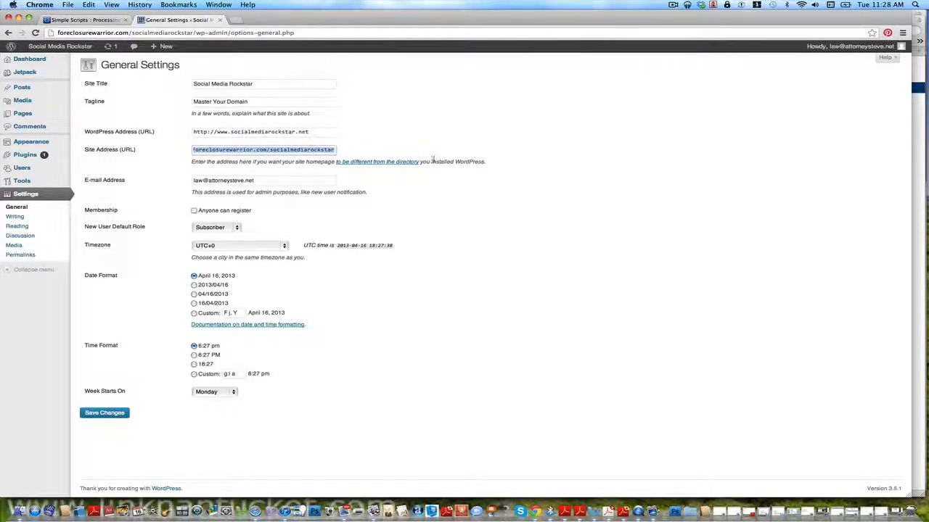
{"action": "key", "text": "super+v"}
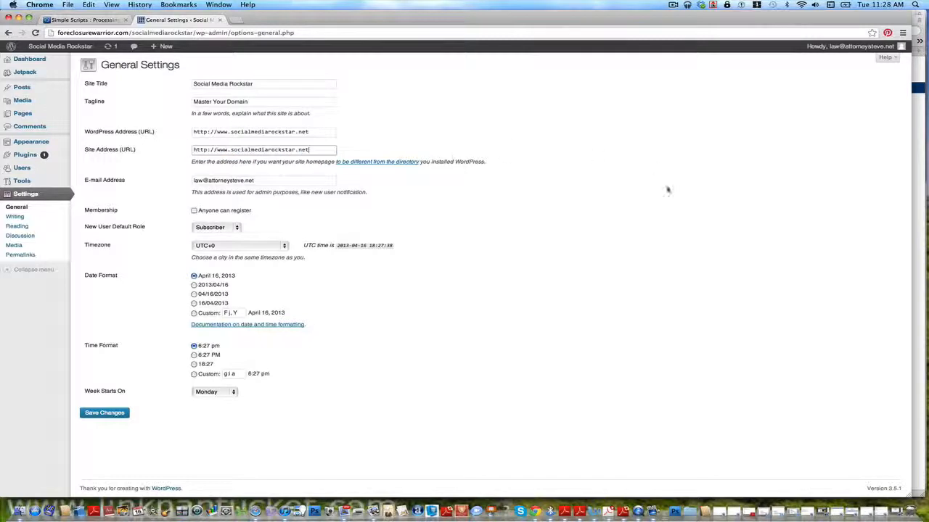
{"action": "left_click", "coordinate": [103, 414]}
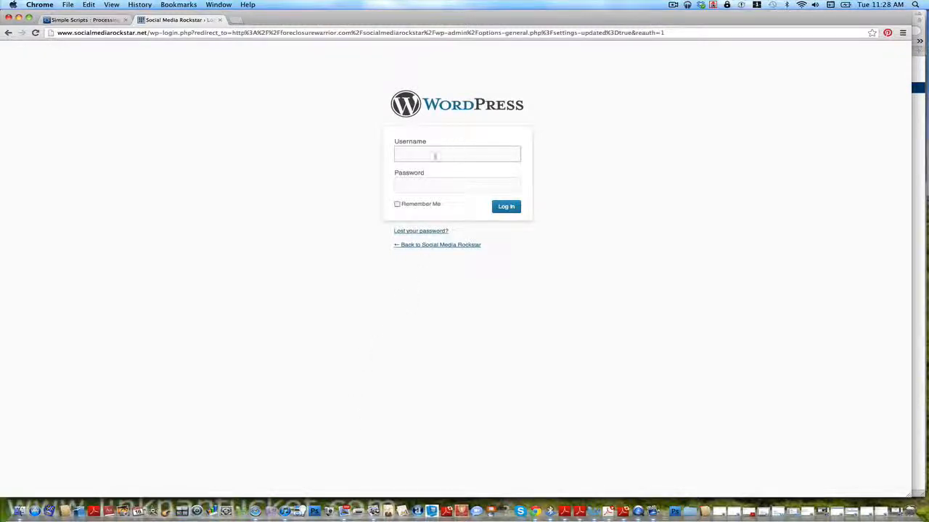
Step: Log in to WordPress on the new domain with the admin username and password, with Remember Me enabled
{"action": "type", "text": "Bas"}
{"action": "key", "text": "BackSpace"}
{"action": "key", "text": "BackSpace"}
{"action": "key", "text": "BackSpace"}
{"action": "type", "text": "law@"}
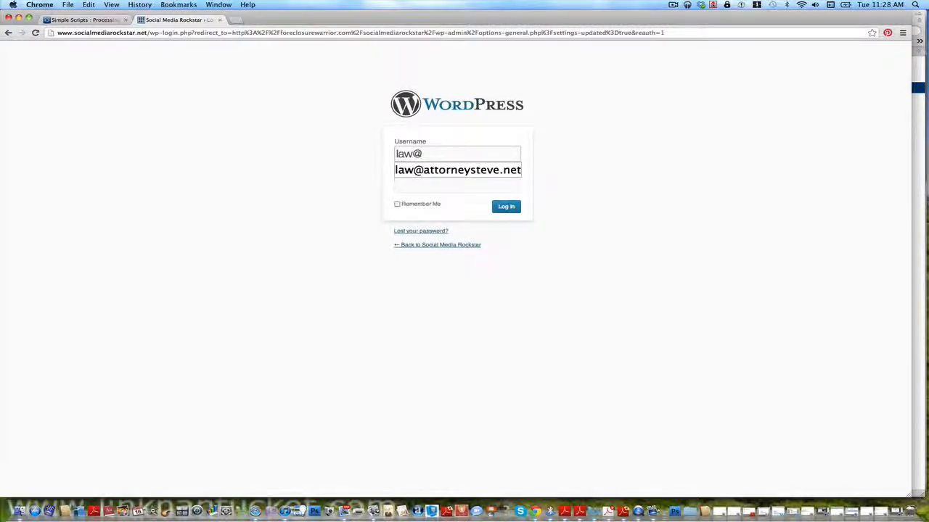
{"action": "key", "text": "Down"}
{"action": "key", "text": "Return"}
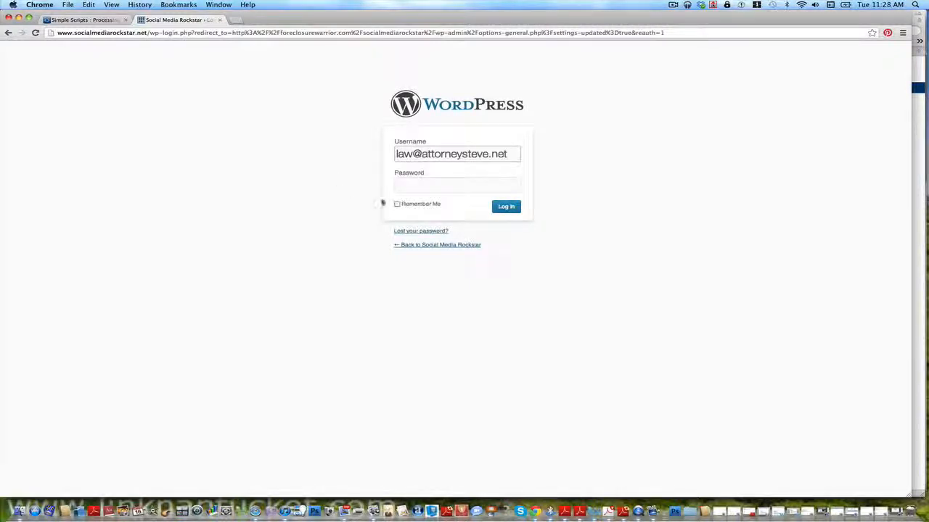
{"action": "left_click", "coordinate": [439, 183]}
{"action": "type", "text": "•"}
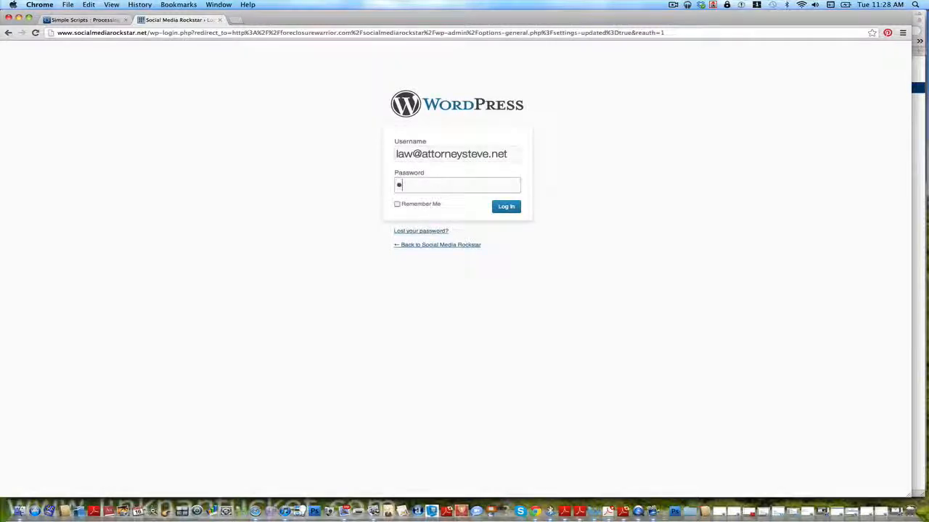
{"action": "type", "text": "•••••••"}
{"action": "left_click", "coordinate": [398, 205]}
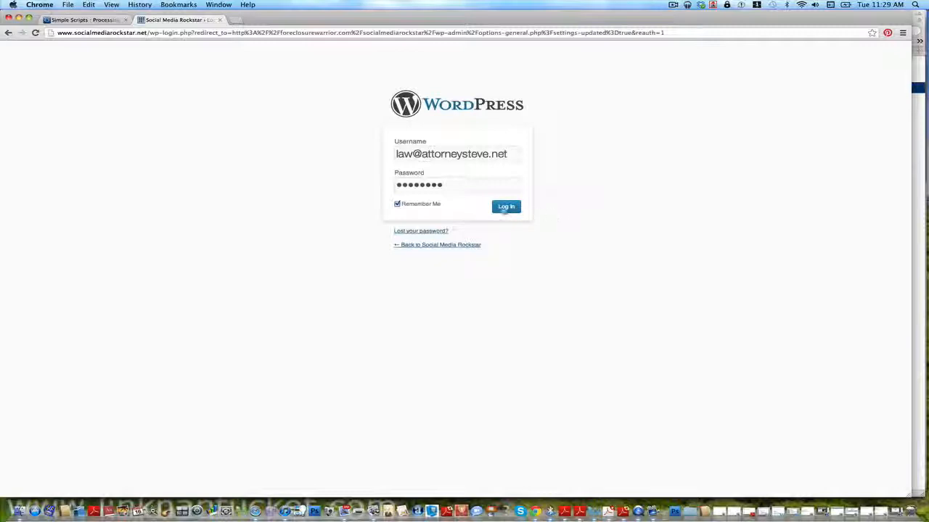
{"action": "left_click", "coordinate": [506, 209]}
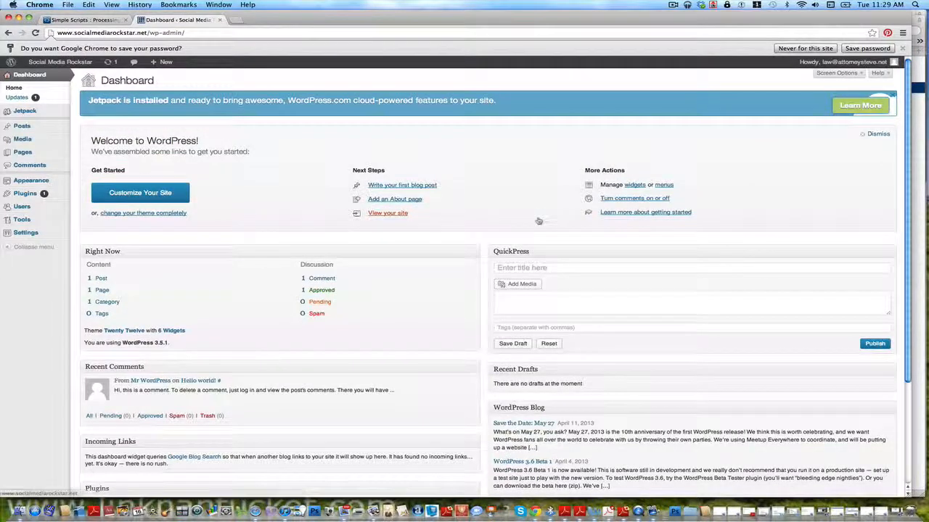
Step: Visit the Social Media Rockstar site's front page and check its domain in the browser address
{"action": "mouse_move", "coordinate": [60, 62]}
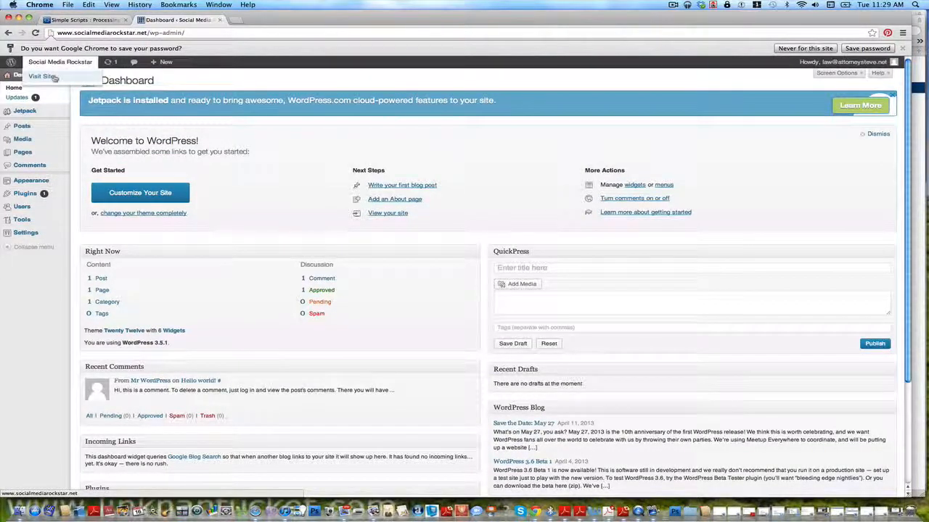
{"action": "left_click", "coordinate": [55, 77]}
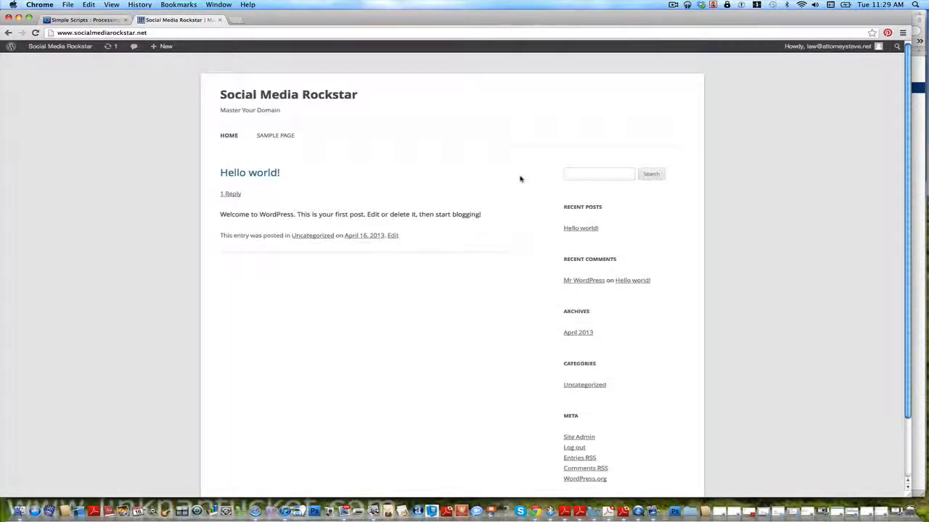
{"action": "left_click", "coordinate": [161, 34]}
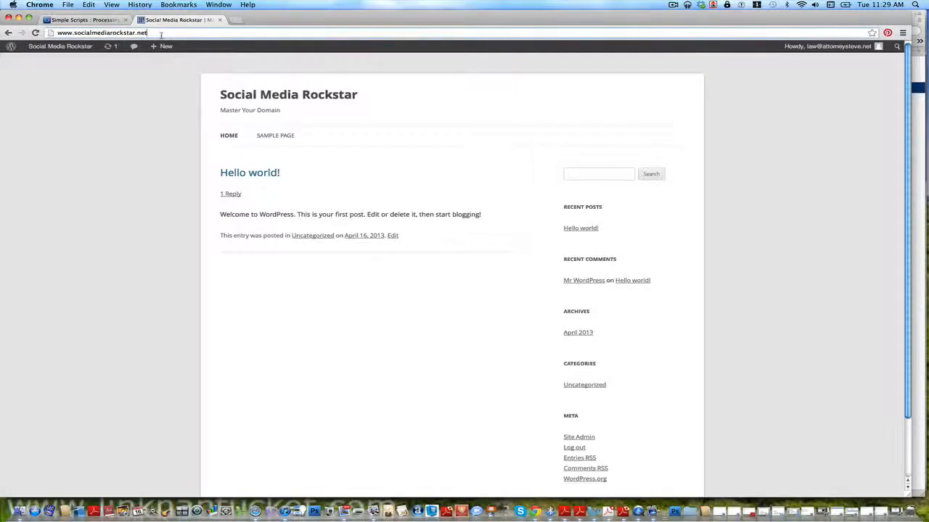
{"action": "left_click_drag", "start_coordinate": [161, 34], "coordinate": [61, 32]}
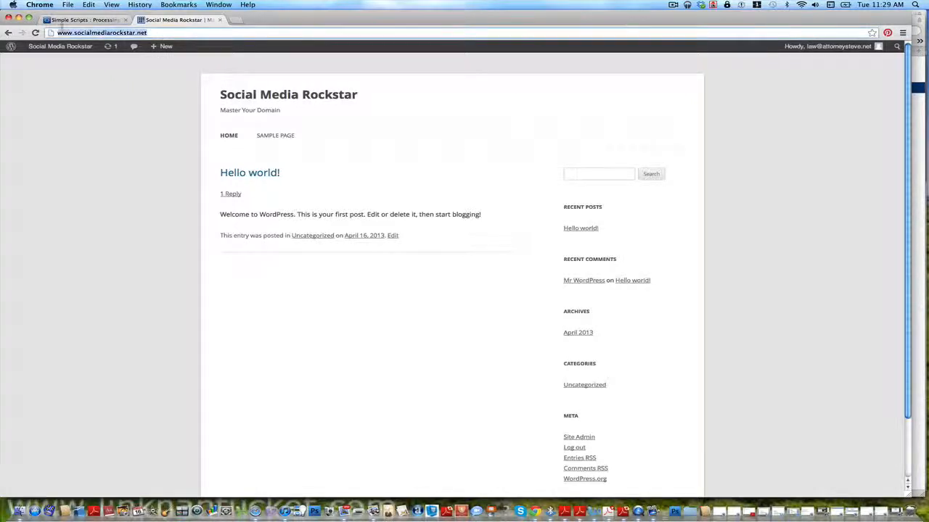
Step: Review the published front page of the Social Media Rockstar site, including its overall layout, site title and tagline
{"action": "left_click", "coordinate": [396, 314]}
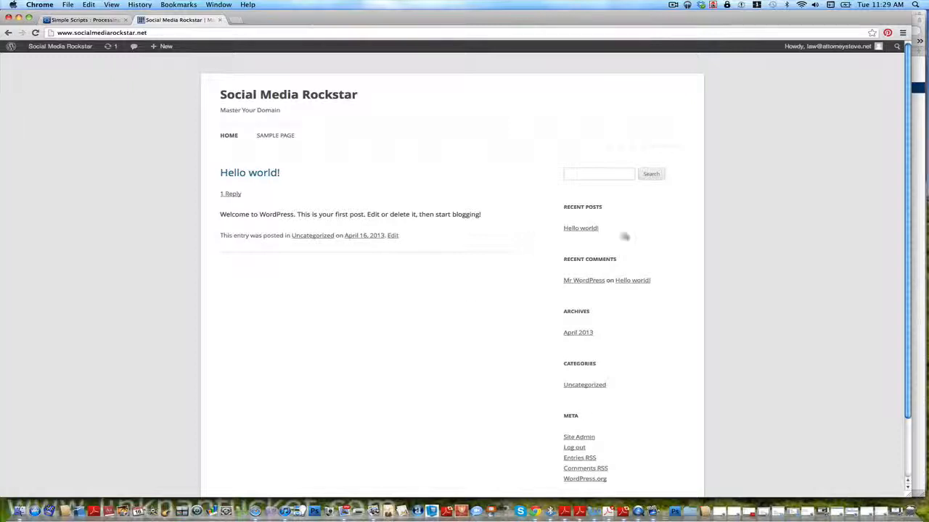
{"action": "left_click_drag", "start_coordinate": [140, 82], "coordinate": [865, 465]}
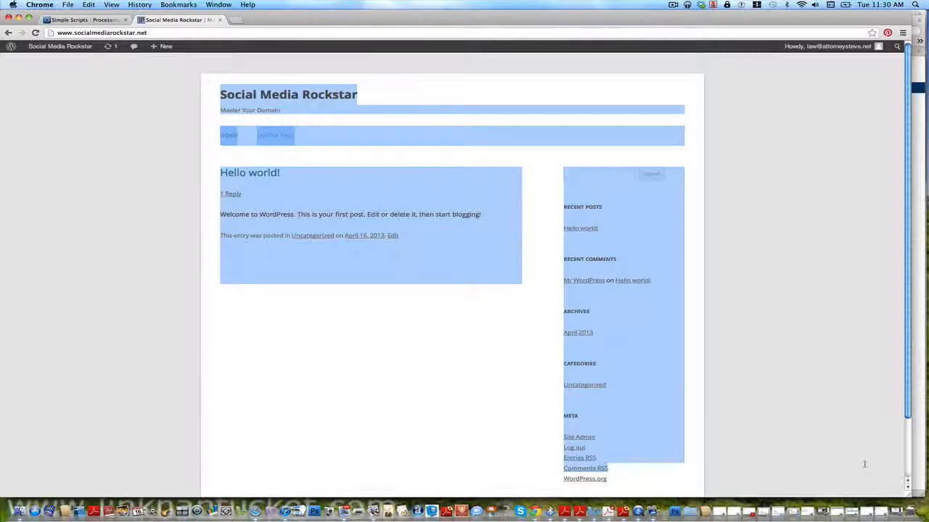
{"action": "left_click", "coordinate": [388, 312]}
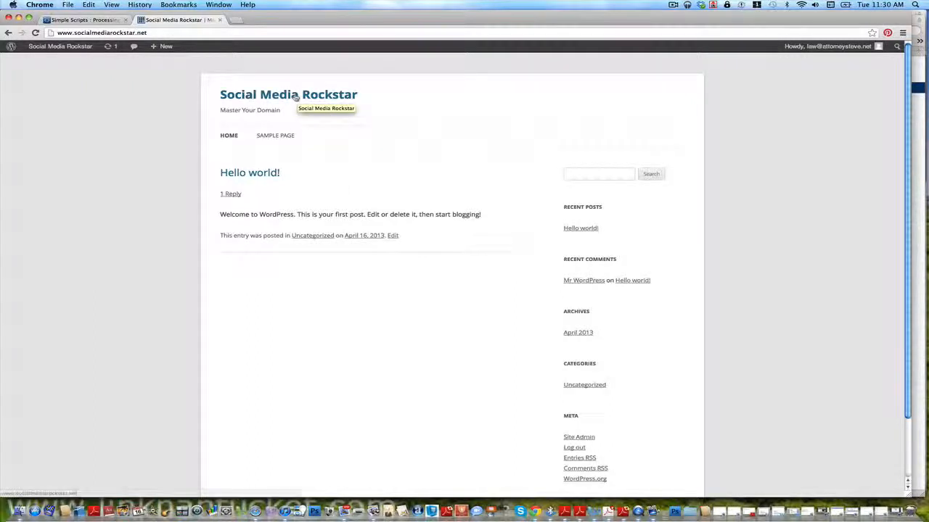
{"action": "left_click_drag", "start_coordinate": [284, 111], "coordinate": [215, 110]}
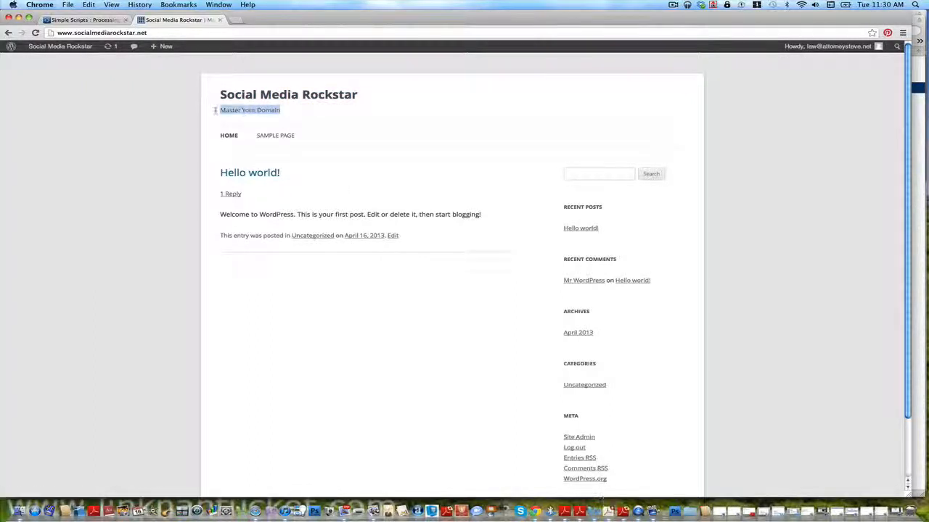
{"action": "left_click", "coordinate": [320, 263]}
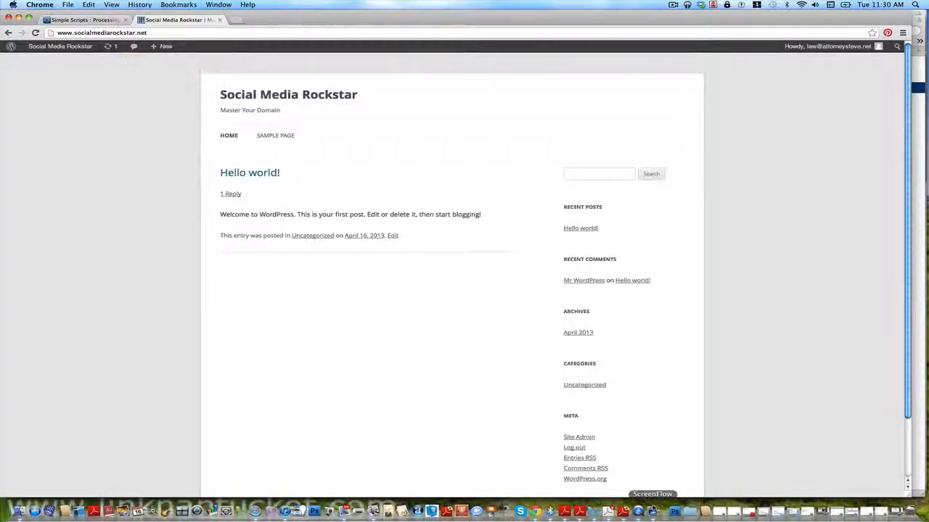
{"action": "left_click", "coordinate": [653, 510]}
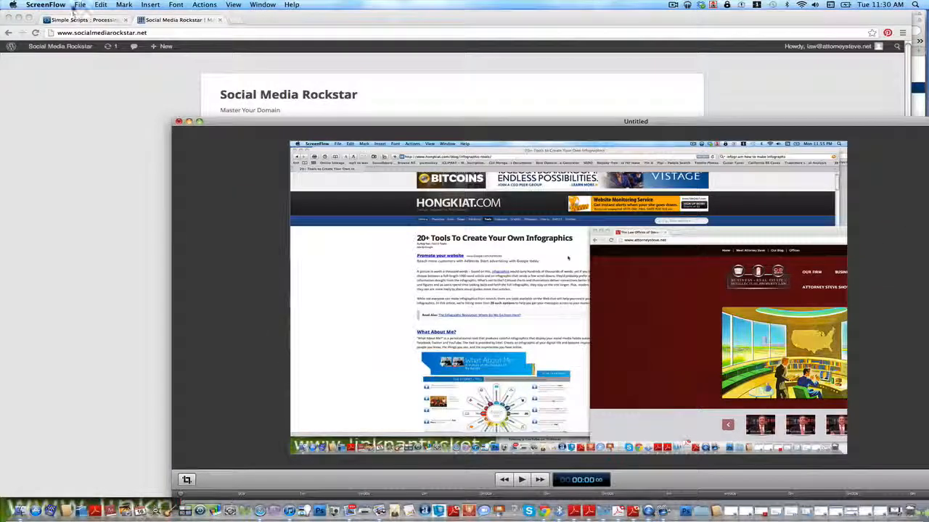